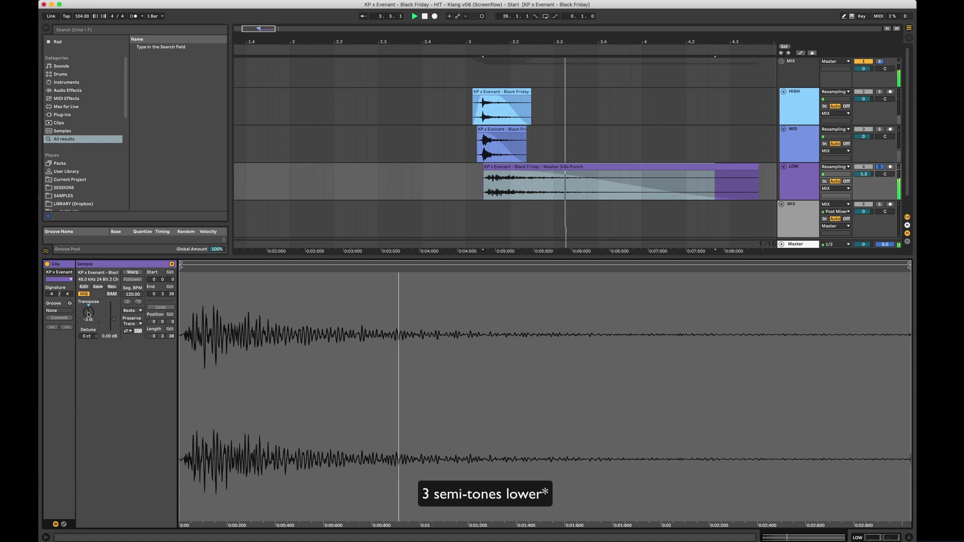
# - Show the LOW track's device chain and audition the Washer Side Punch clip
pyautogui.hotkey('shift', 'Tab')
pyautogui.press('space')
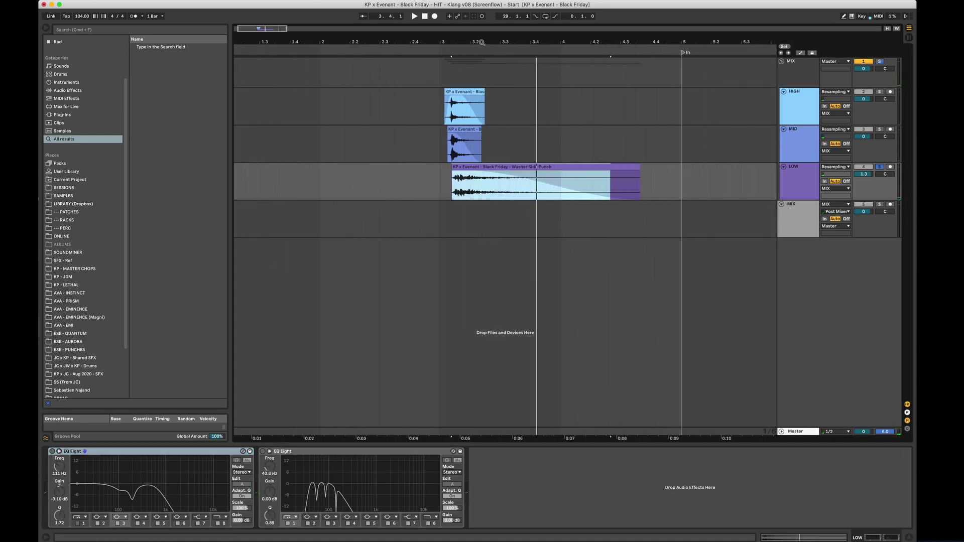
pyautogui.press('+')
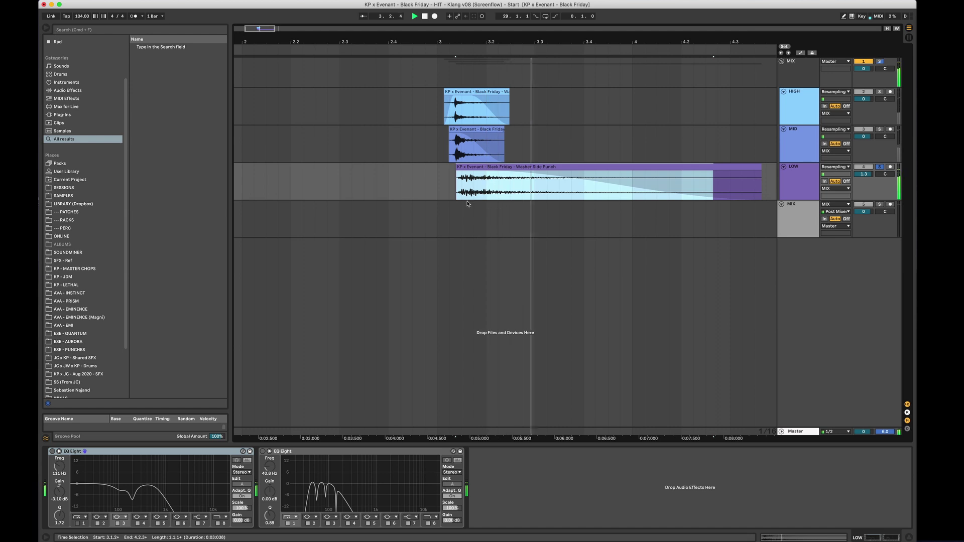
pyautogui.click(431, 183)
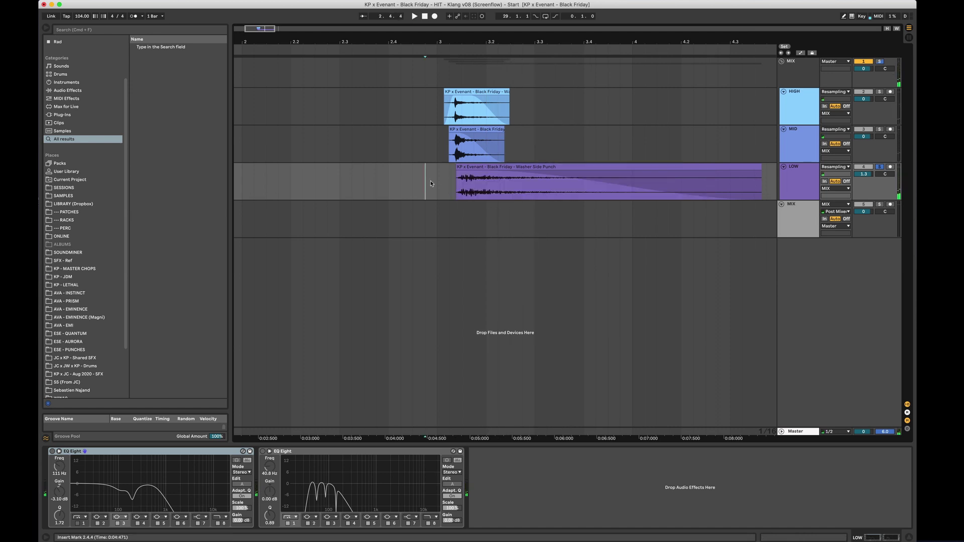
# - Unsolo the LOW track and record the combined HIGH, MID and LOW layers onto the grey MIX track from 3.1.1
pyautogui.click(811, 235)
pyautogui.click(439, 219)
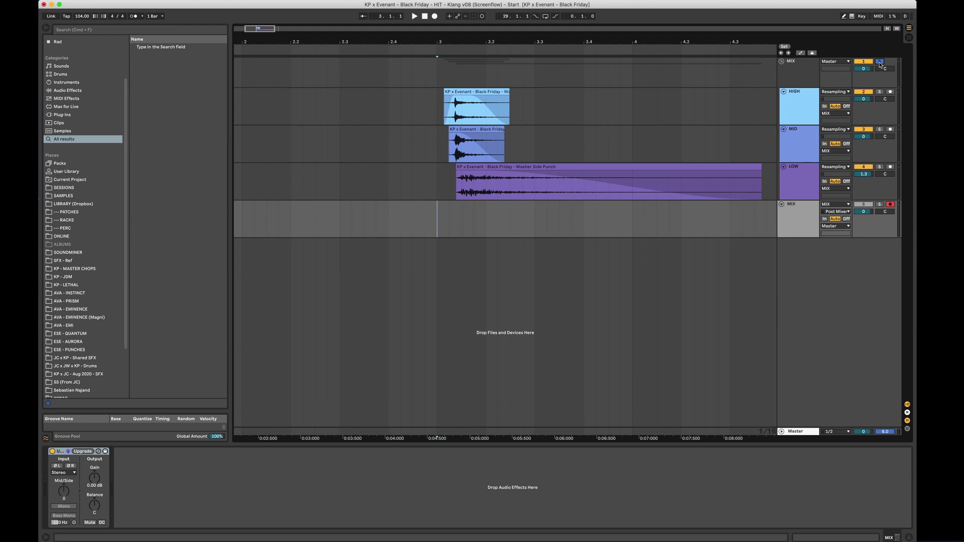
pyautogui.press('F9')
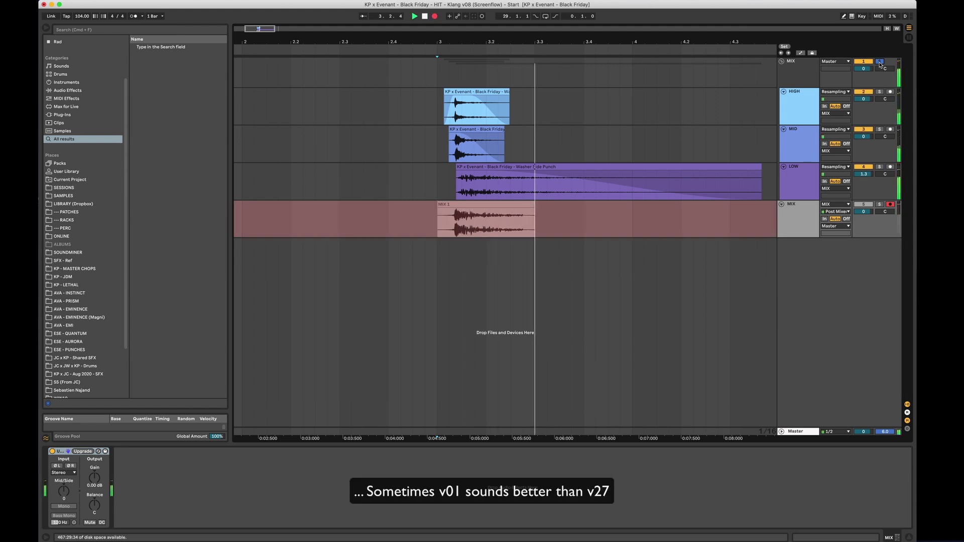
pyautogui.press('F9')
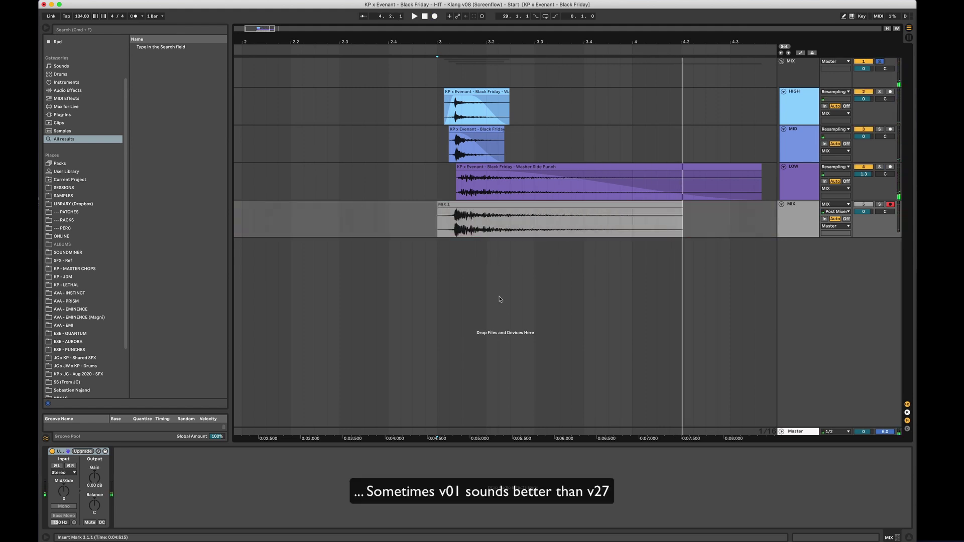
# - Solo the LOW track and audition the Washer Side Punch clip with both EQ Eights off
pyautogui.click(451, 176)
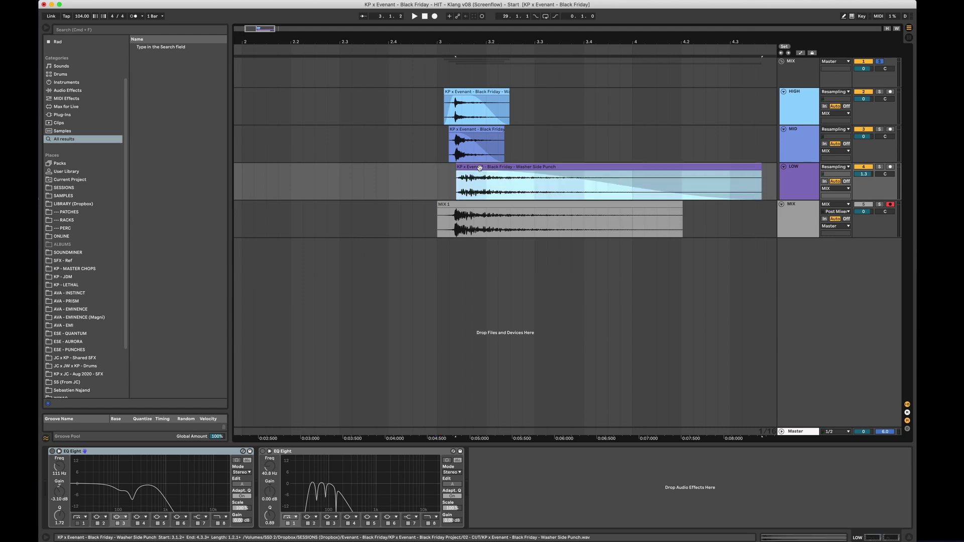
pyautogui.click(862, 168)
pyautogui.click(511, 168)
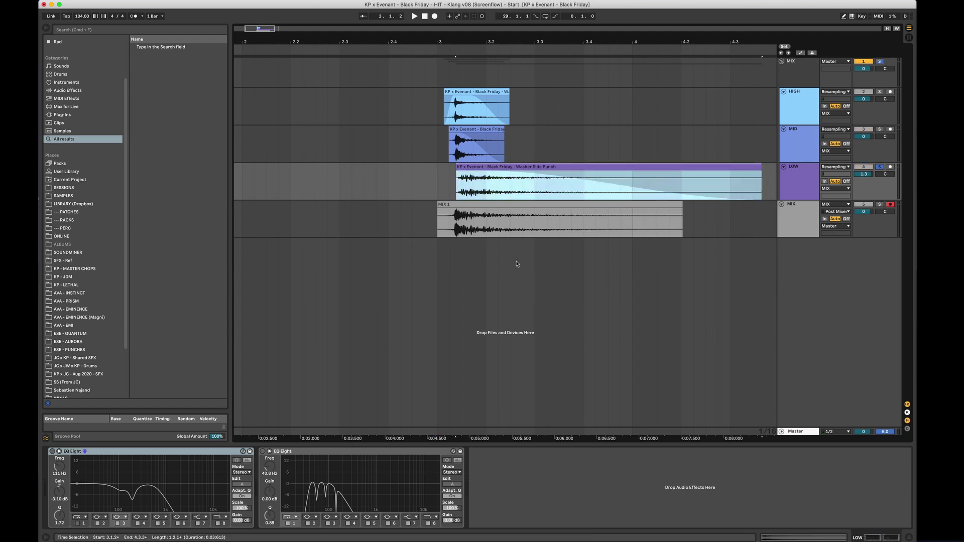
pyautogui.moveTo(459, 41); pyautogui.dragTo(459, 70)
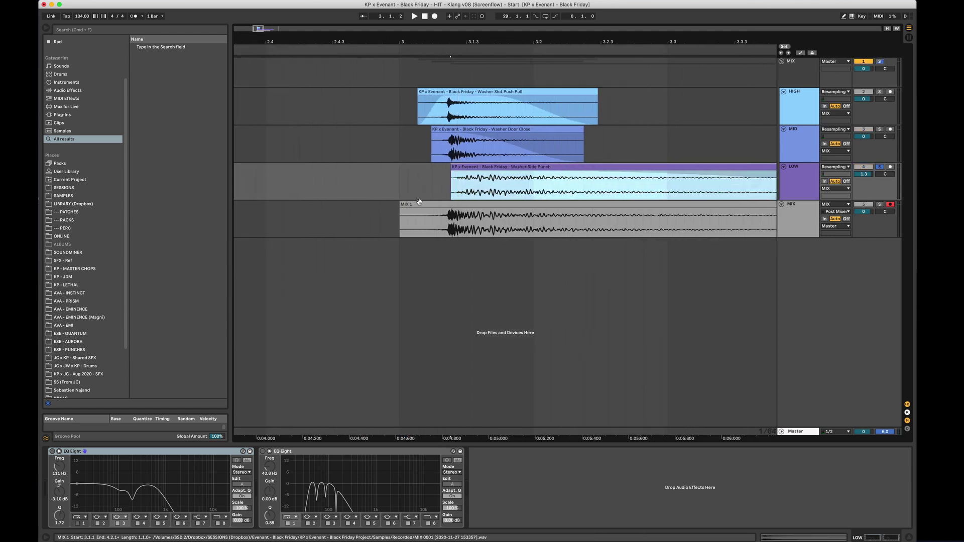
pyautogui.press('space')
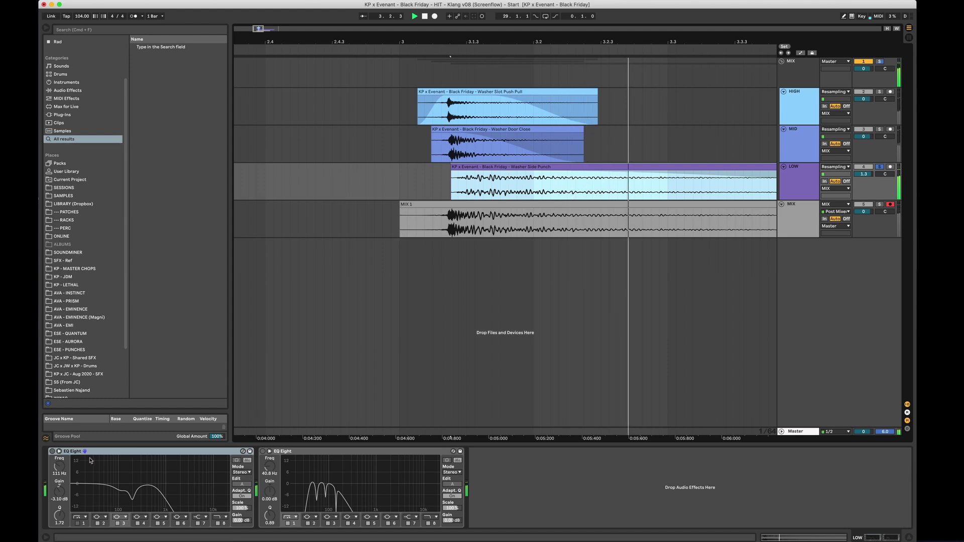
# - Enable both EQ Eights on the LOW track and audition the clip with each one added
pyautogui.click(52, 452)
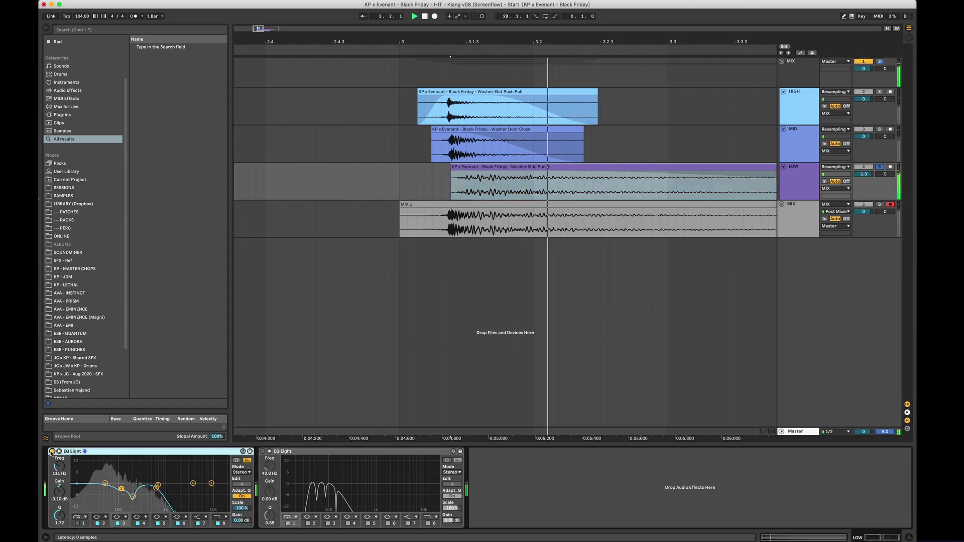
pyautogui.press('space')
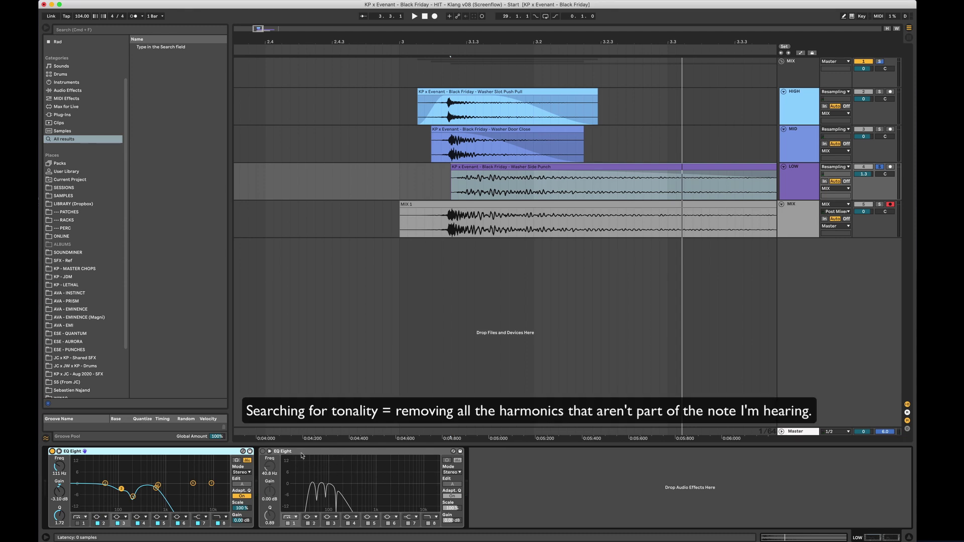
pyautogui.press('space')
pyautogui.click(262, 452)
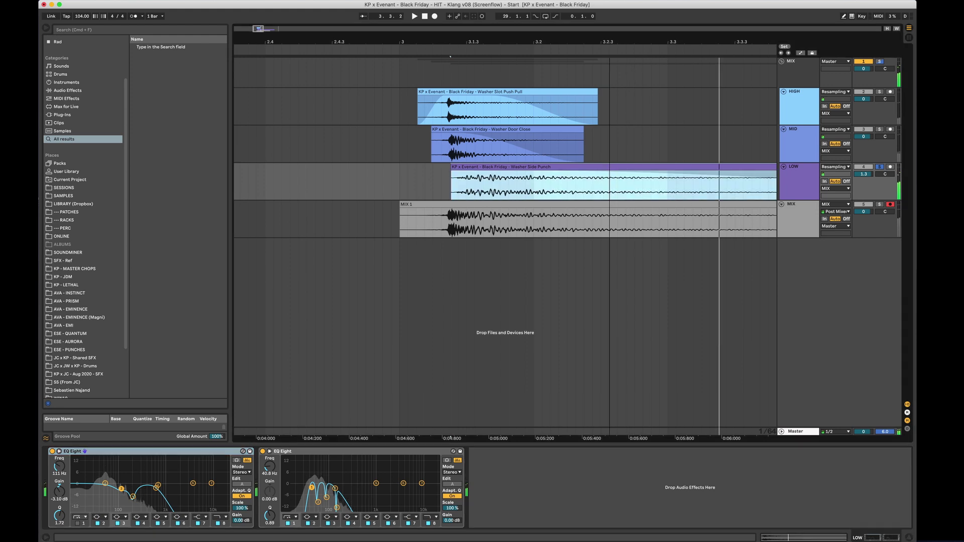
# - Solo the MID track, audition it from 3.1.1, and enable its first EQ Eight
pyautogui.moveTo(449, 56); pyautogui.dragTo(435, 49)
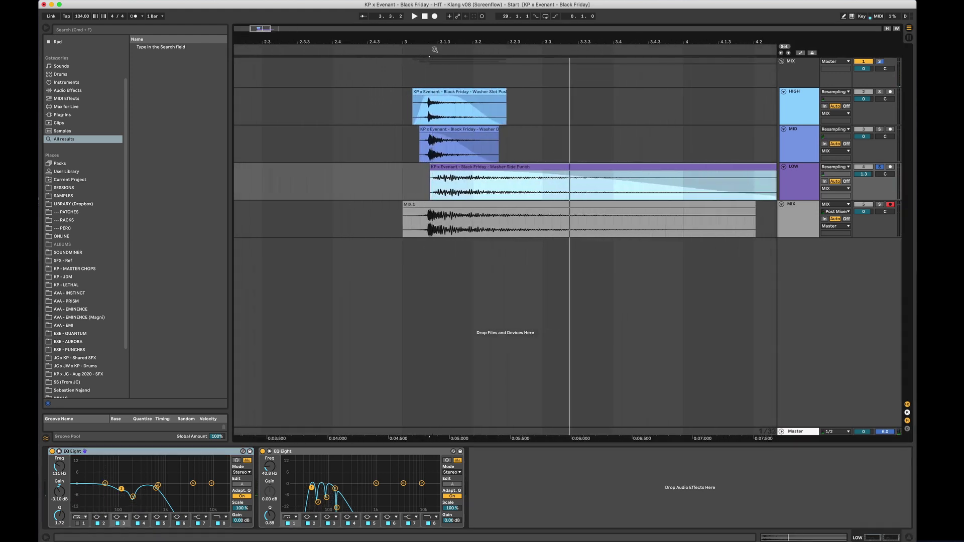
pyautogui.click(402, 147)
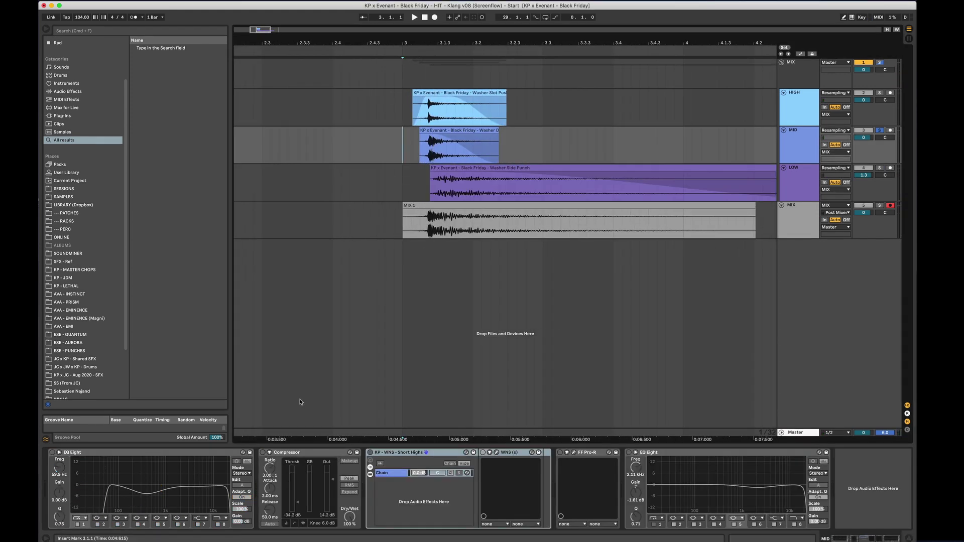
pyautogui.press('space')
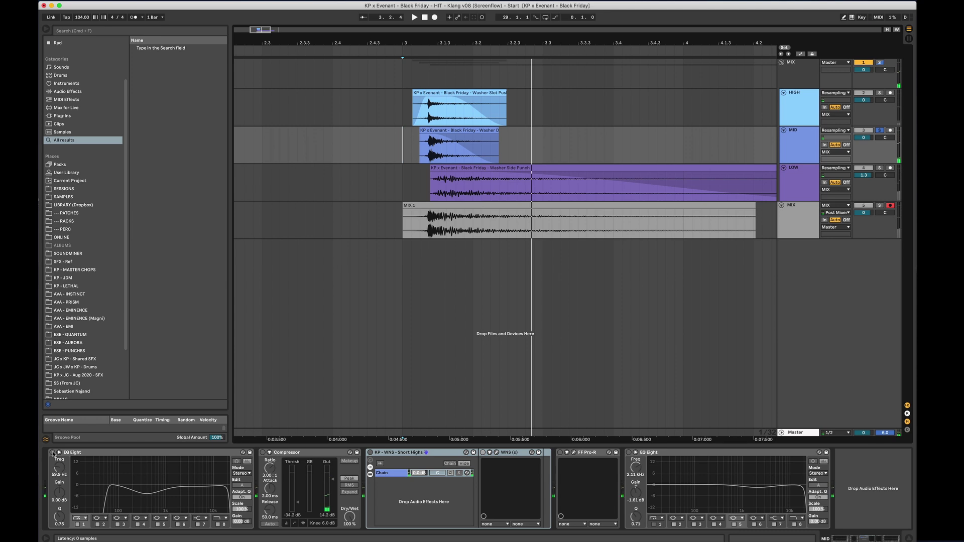
pyautogui.click(53, 453)
pyautogui.press('space')
pyautogui.press('space')
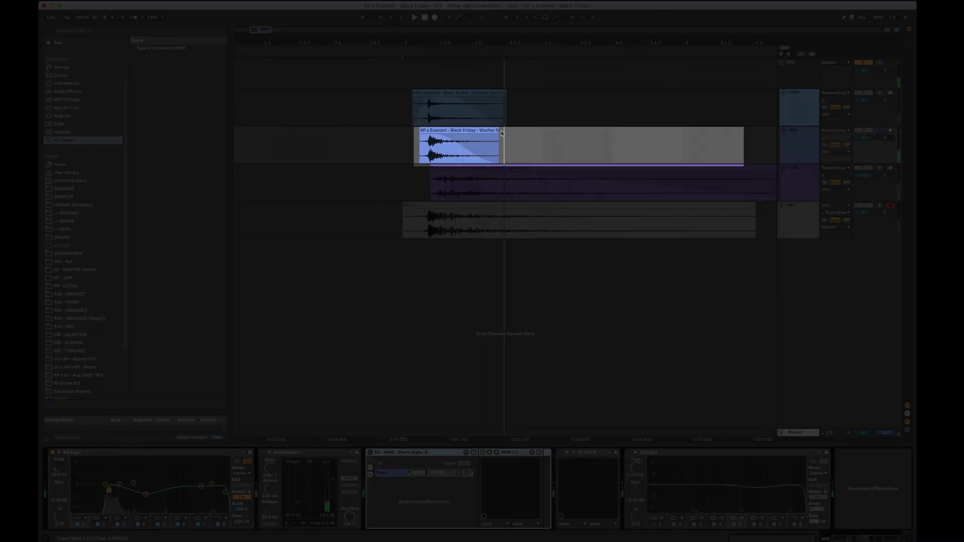
# - Try extending the Washer Door Close clip to just past 3.4, audition it, and undo the extension
pyautogui.moveTo(497, 131); pyautogui.dragTo(639, 130)
pyautogui.press('space')
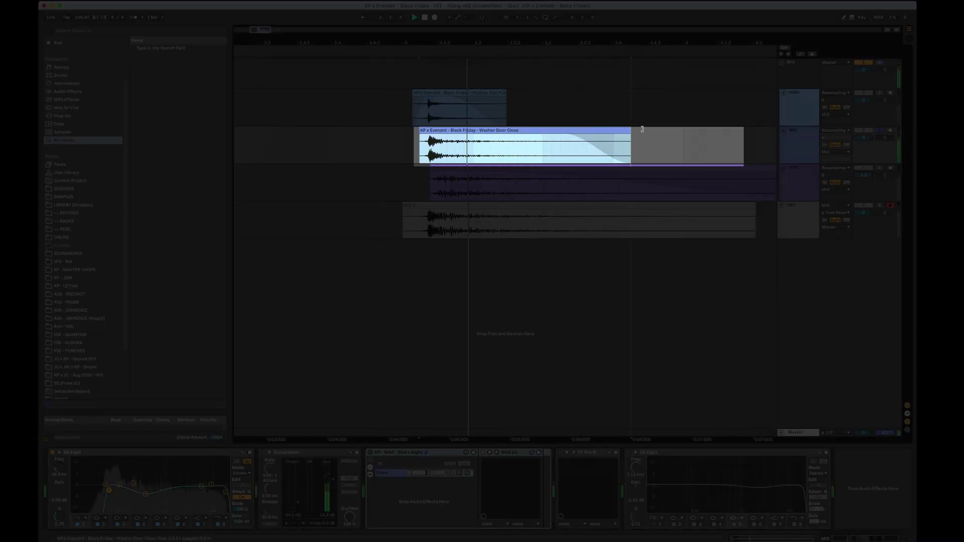
pyautogui.press('super+z')
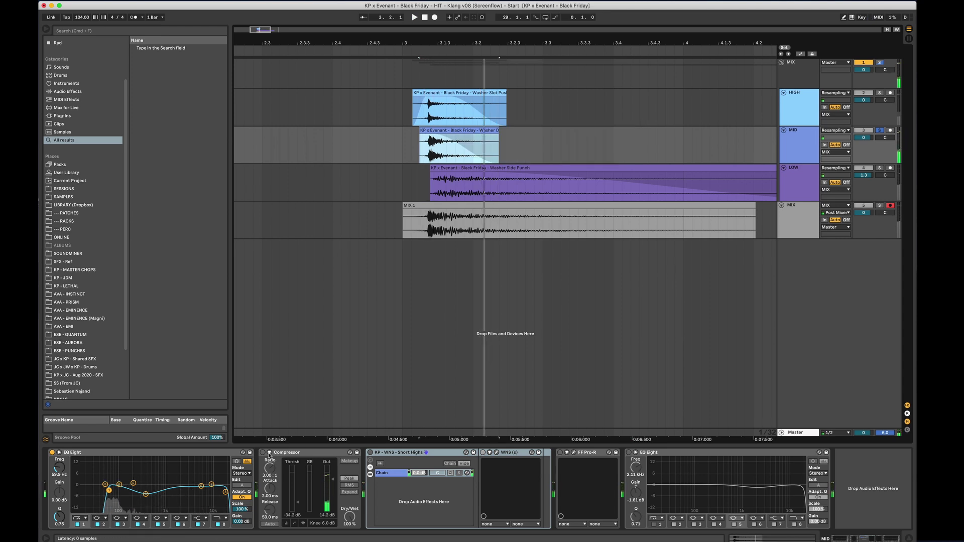
# - Enable the MID track's Compressor and audition it with the ratio raised to inf:1
pyautogui.click(262, 452)
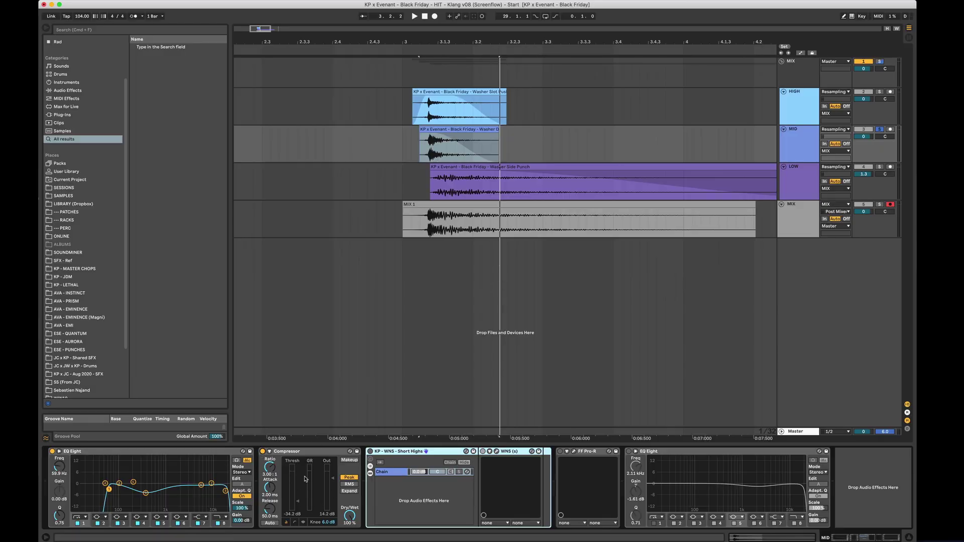
pyautogui.moveTo(262, 472); pyautogui.dragTo(263, 442)
pyautogui.press('space')
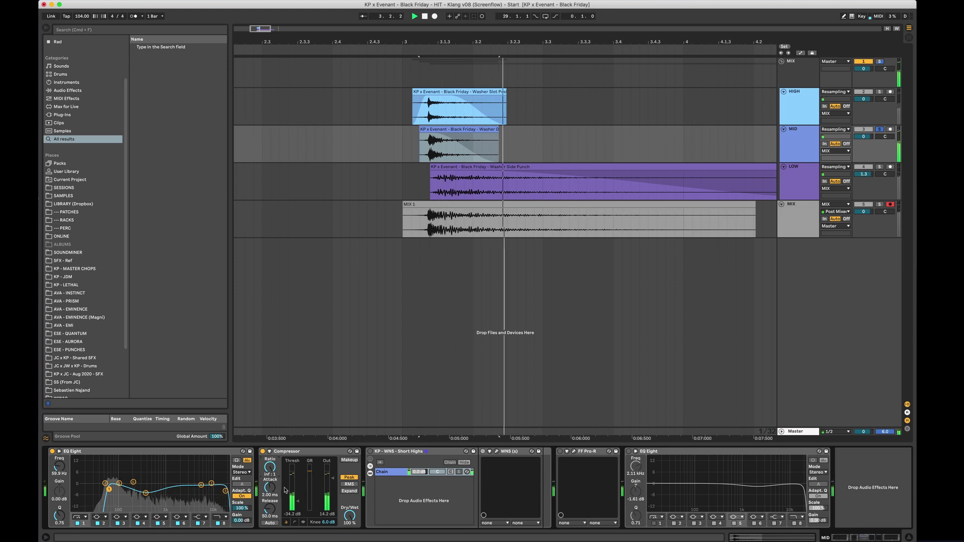
pyautogui.moveTo(331, 480); pyautogui.dragTo(332, 478)
pyautogui.press('space')
pyautogui.press('space')
pyautogui.press('space')
pyautogui.press('space')
# - Set the MID Compressor's ratio to 3.71:1 and its output to 12.9 dB, comparing the sound with it bypassed
pyautogui.moveTo(270, 467); pyautogui.dragTo(269, 495)
pyautogui.press('space')
pyautogui.press('space')
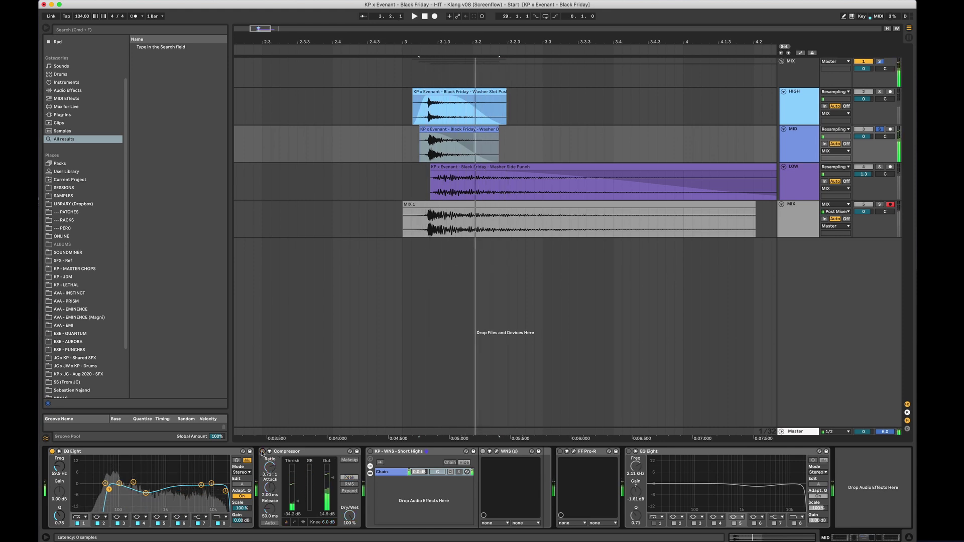
pyautogui.press('space')
pyautogui.press('space')
pyautogui.press('space')
# - Enable the KP - WNS - Short Highs rack on the MID track and audition it with the WNS plug-in window open
pyautogui.click(370, 451)
pyautogui.click(496, 451)
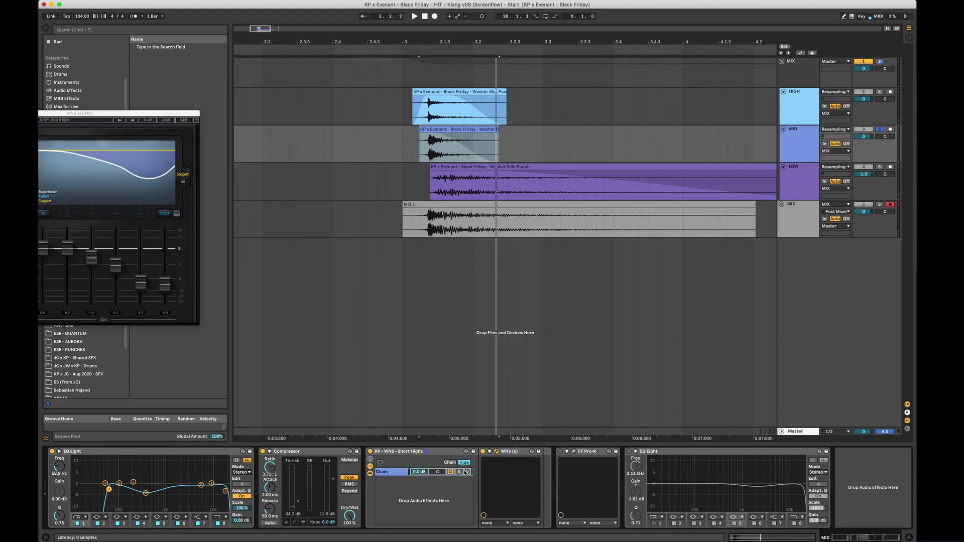
pyautogui.moveTo(141, 117); pyautogui.dragTo(261, 151)
pyautogui.press('space')
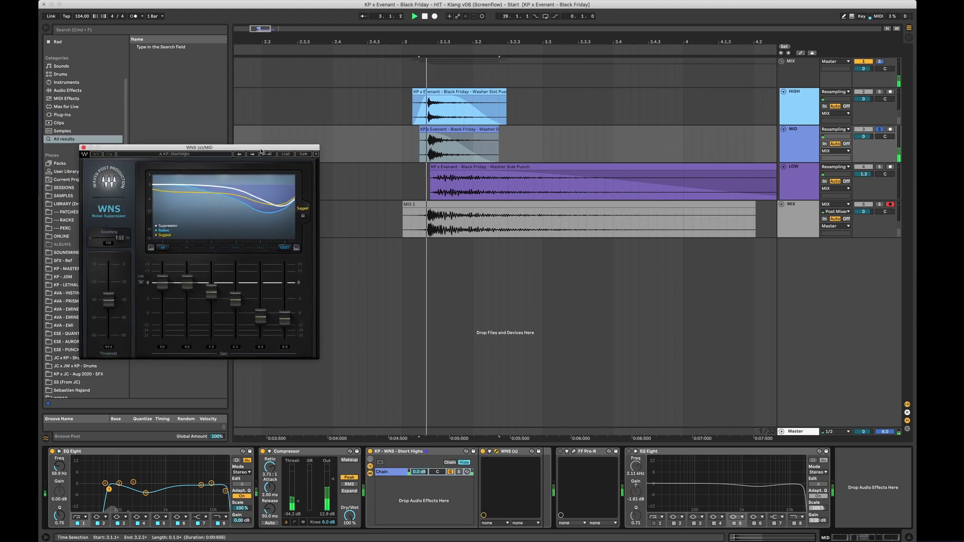
pyautogui.press('space')
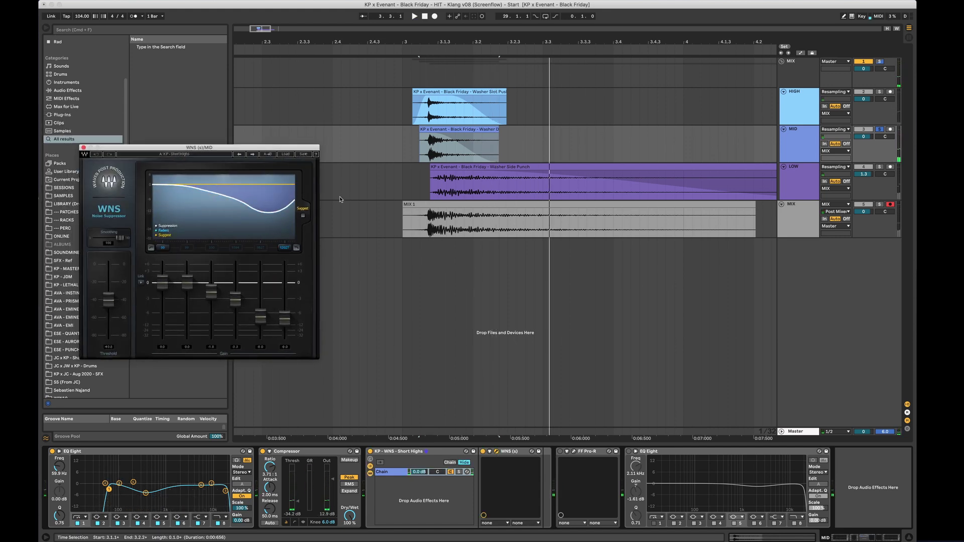
pyautogui.press('space')
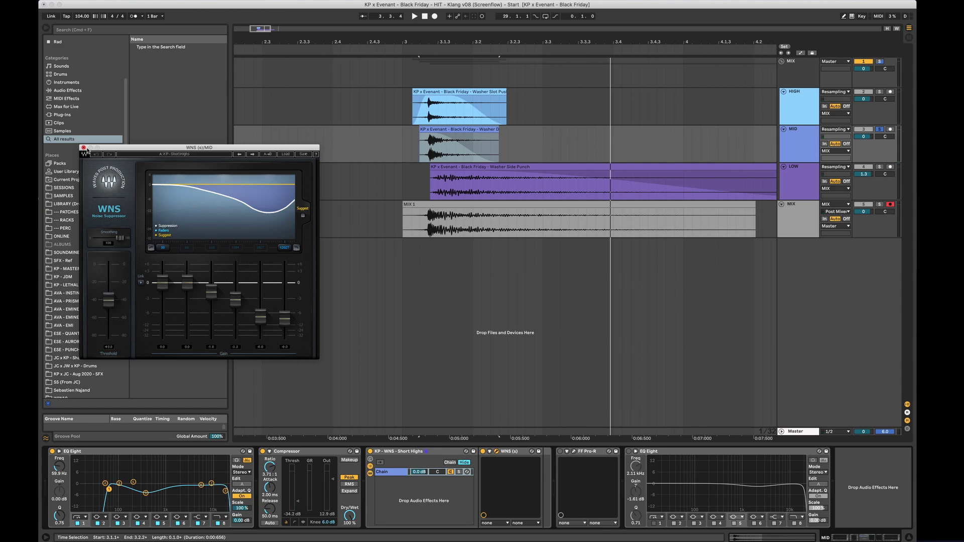
pyautogui.click(83, 148)
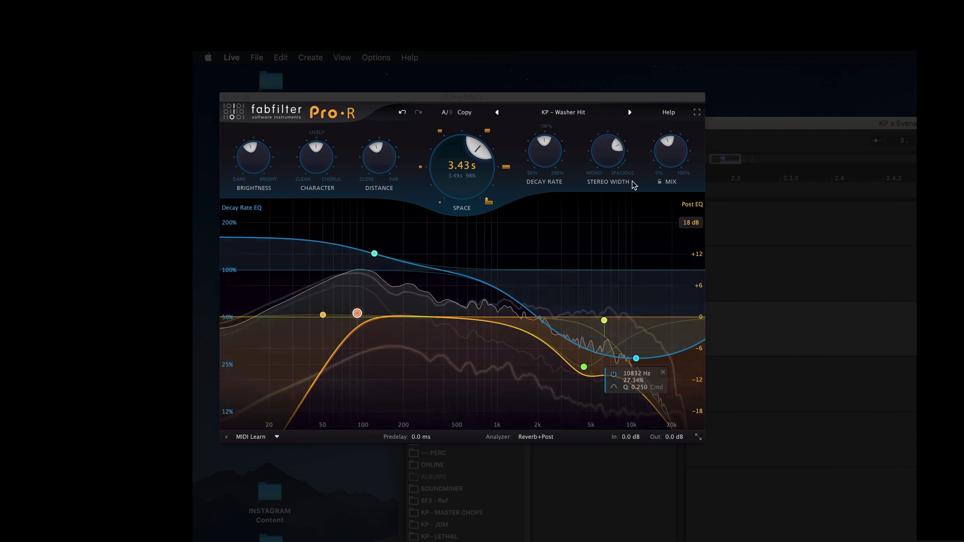
# - Raise the Pro-R reverb's Mix to 100% to audition the reverb alone, and lower it again
pyautogui.moveTo(669, 153)
pyautogui.moveTo(669, 153); pyautogui.dragTo(660, 54)
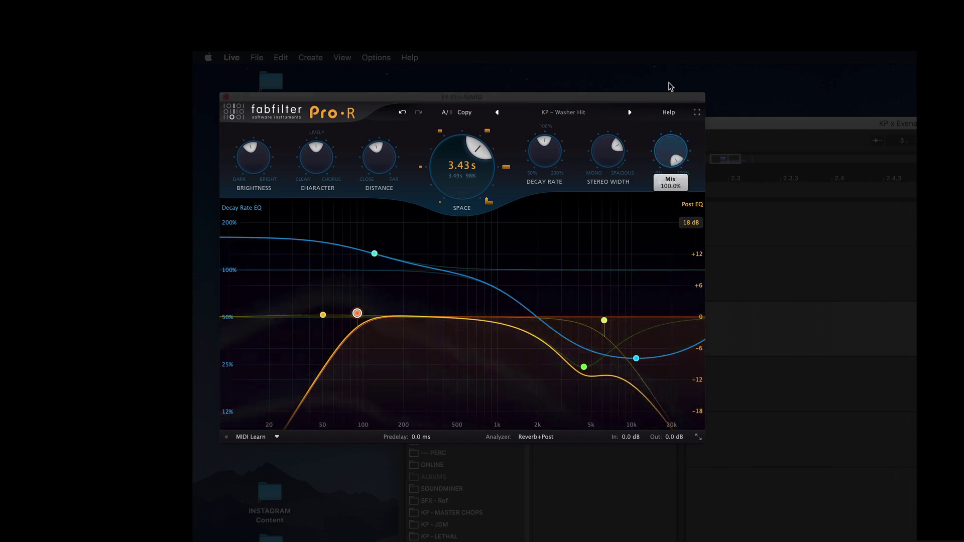
pyautogui.moveTo(673, 159)
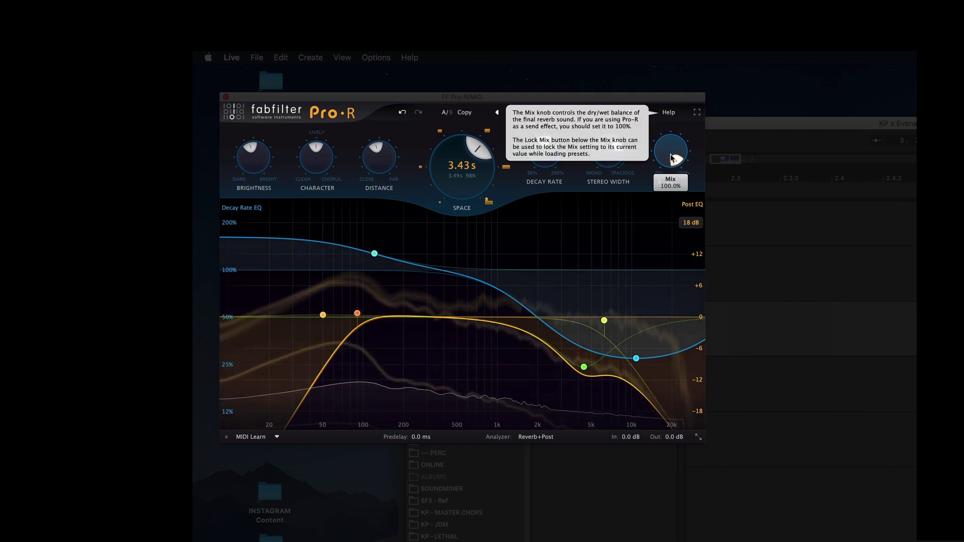
pyautogui.moveTo(673, 159); pyautogui.dragTo(665, 240)
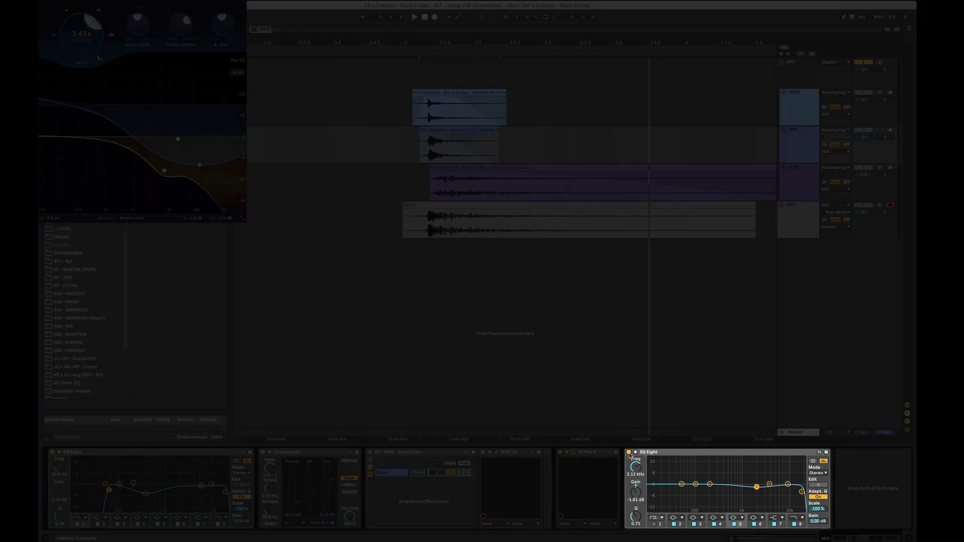
pyautogui.press('space')
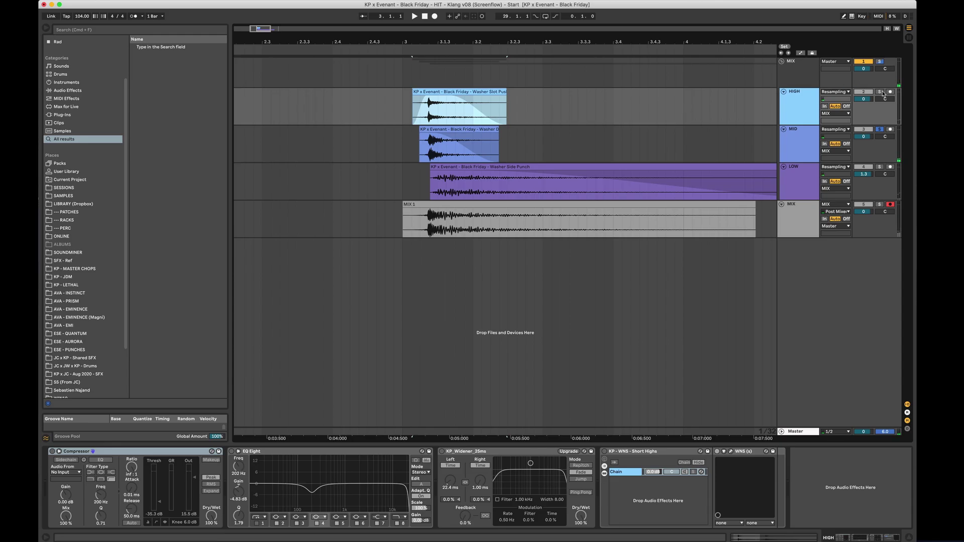
# - Solo the HIGH track and enable its Compressor, EQ Eight and KP_Widener_25ms while auditioning the Washer Slot Push Pull clip
pyautogui.press('space')
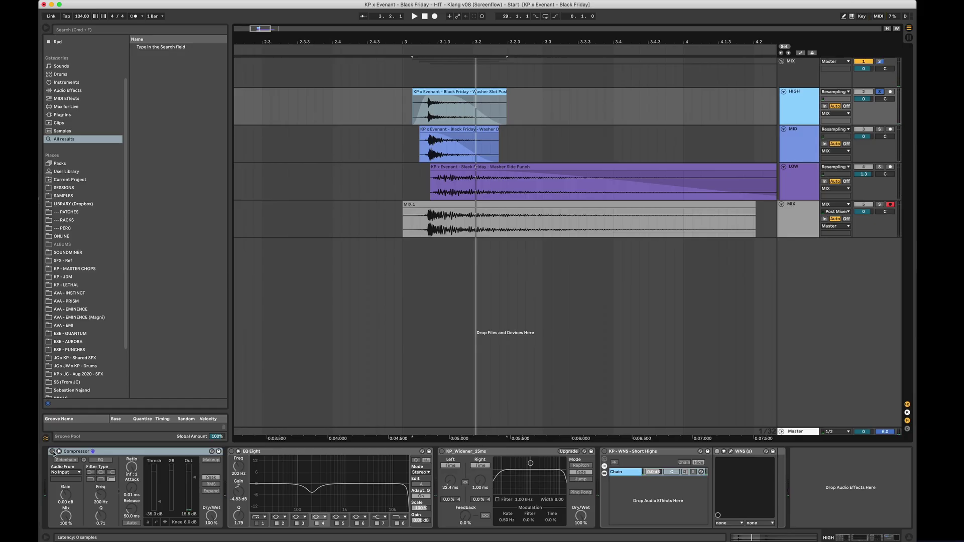
pyautogui.click(52, 451)
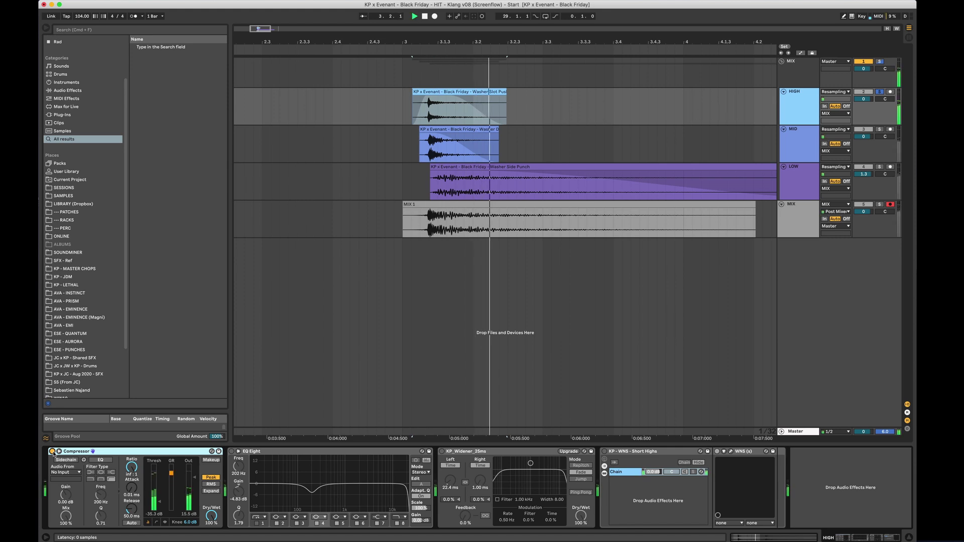
pyautogui.click(231, 451)
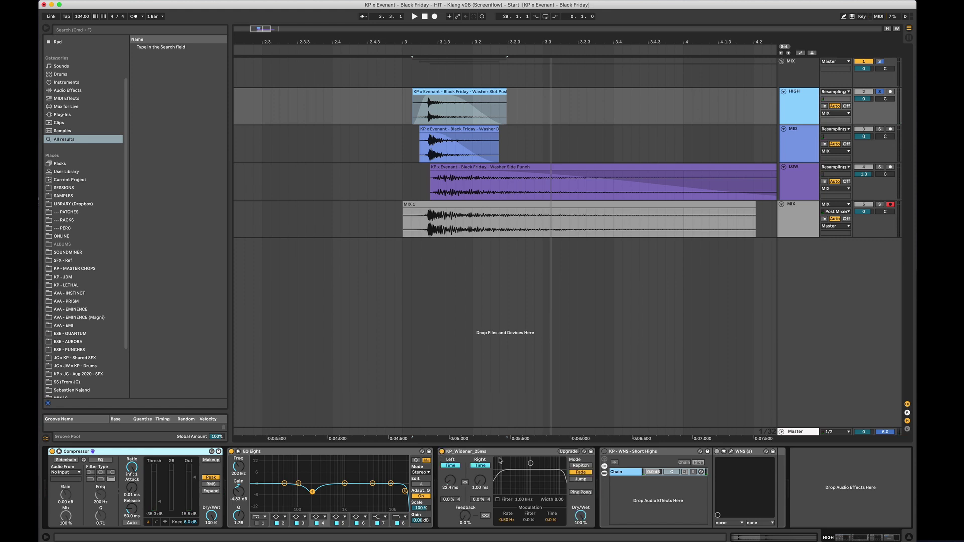
pyautogui.click(481, 453)
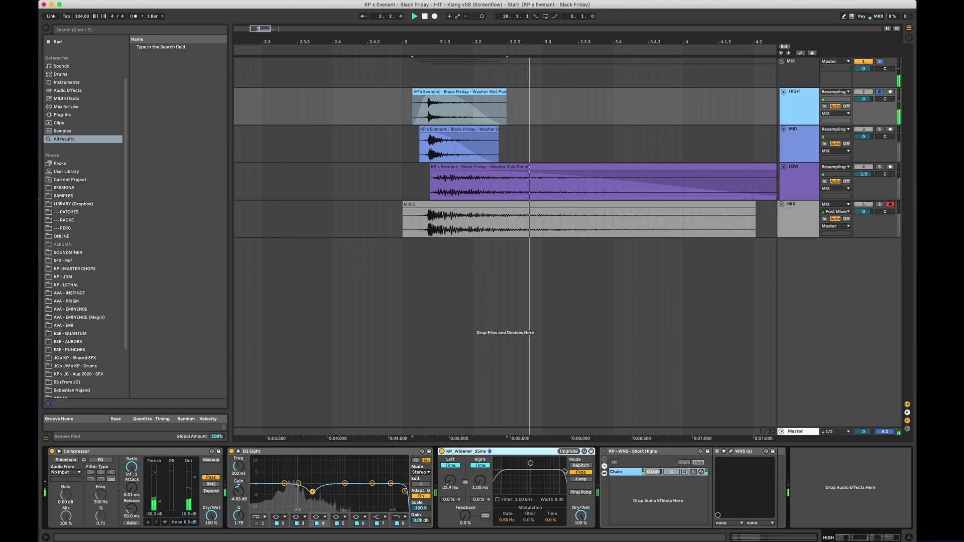
# - Enable the KP - WNS - Short Highs rack on the HIGH track and raise the WNS gain faders of its upper bands
pyautogui.click(640, 452)
pyautogui.click(730, 452)
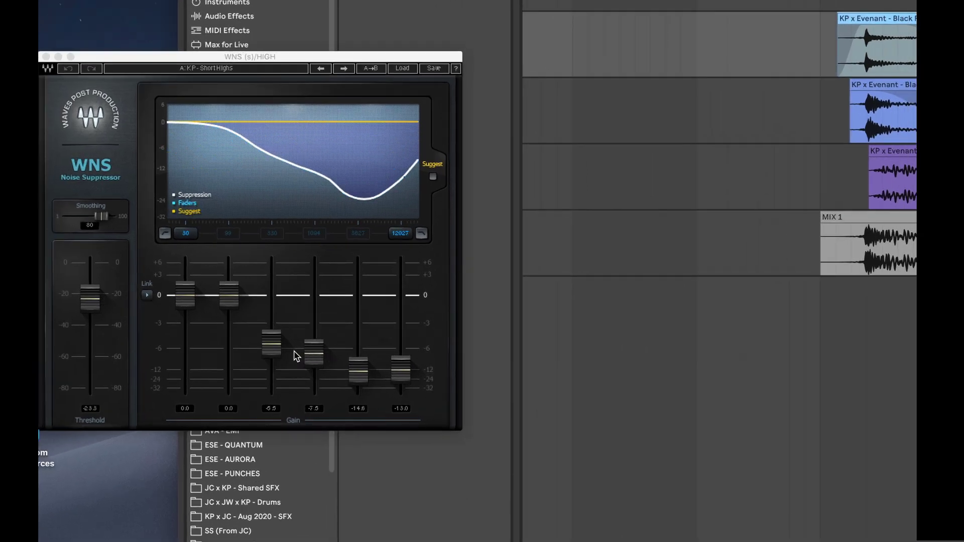
pyautogui.moveTo(268, 345); pyautogui.dragTo(268, 322)
pyautogui.moveTo(311, 352); pyautogui.dragTo(311, 347)
pyautogui.moveTo(358, 370); pyautogui.dragTo(405, 348)
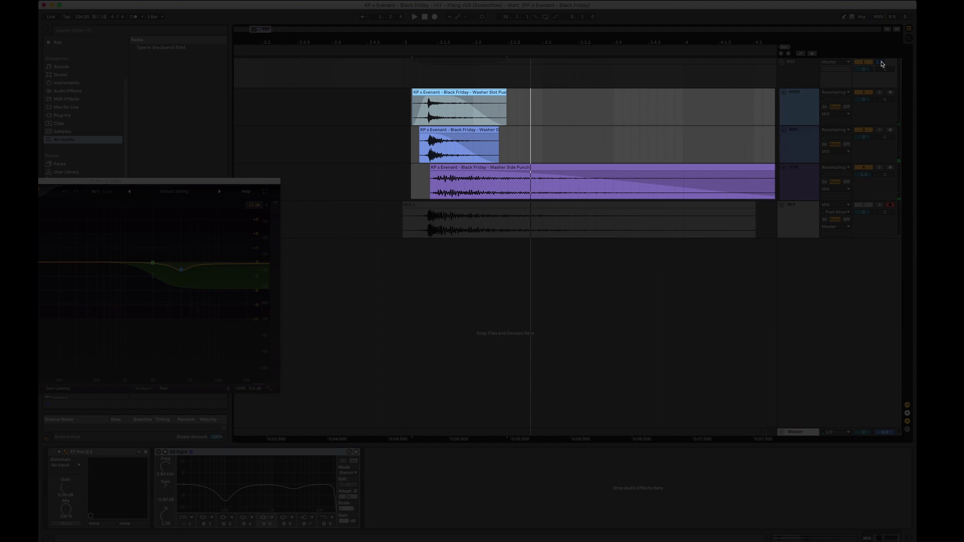
# - Audition all layers through the soloed MIX group and compare them with the recorded MIX 1 clip by soloing its track
pyautogui.press('space')
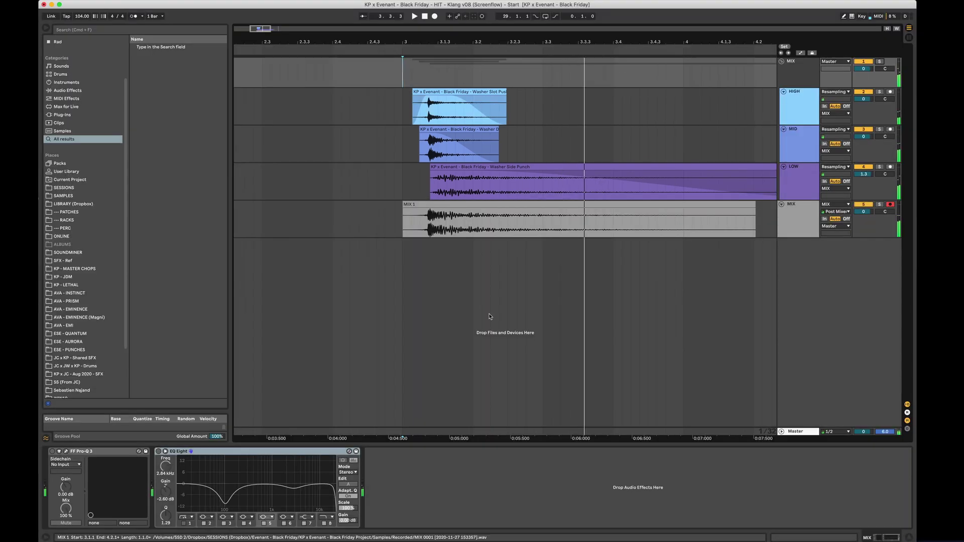
pyautogui.click(421, 223)
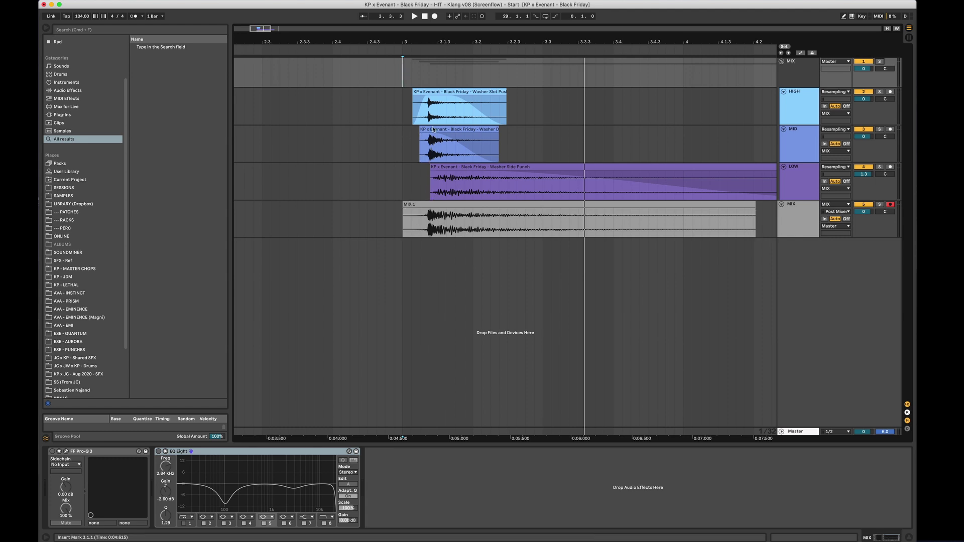
pyautogui.click(426, 91)
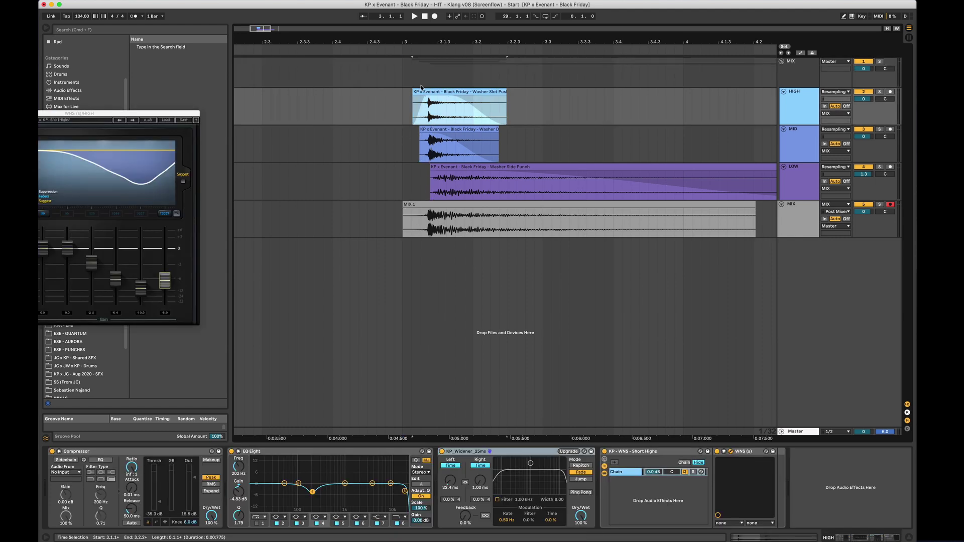
pyautogui.click(411, 75)
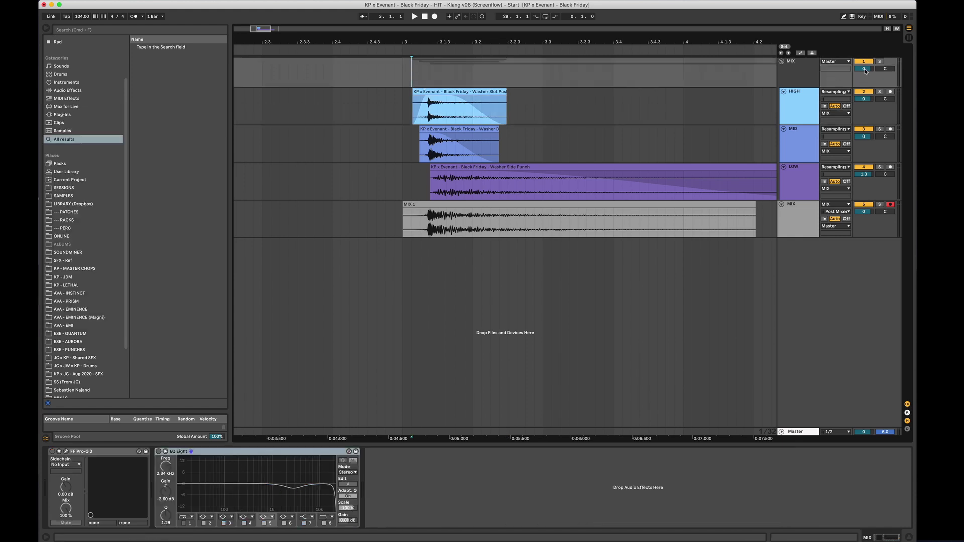
pyautogui.click(789, 73)
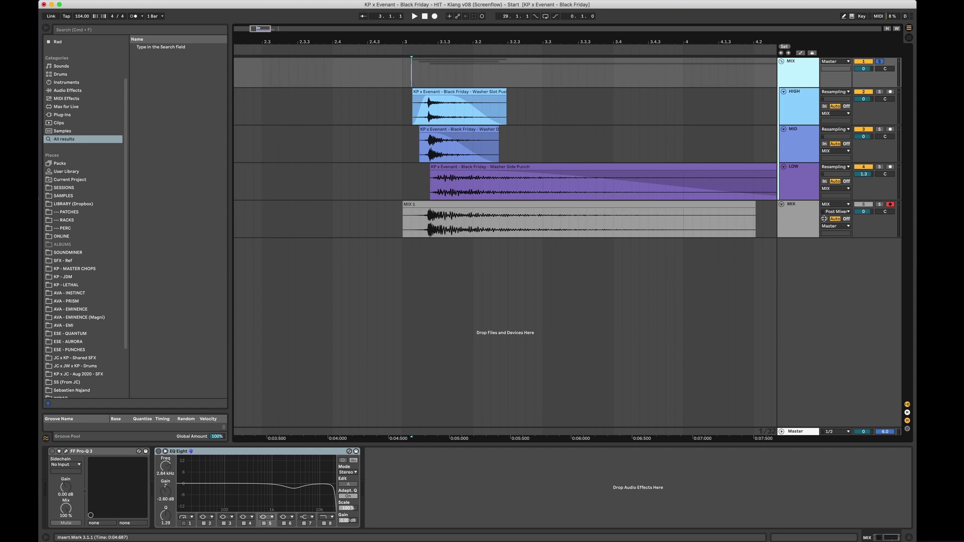
pyautogui.press('space')
pyautogui.click(879, 205)
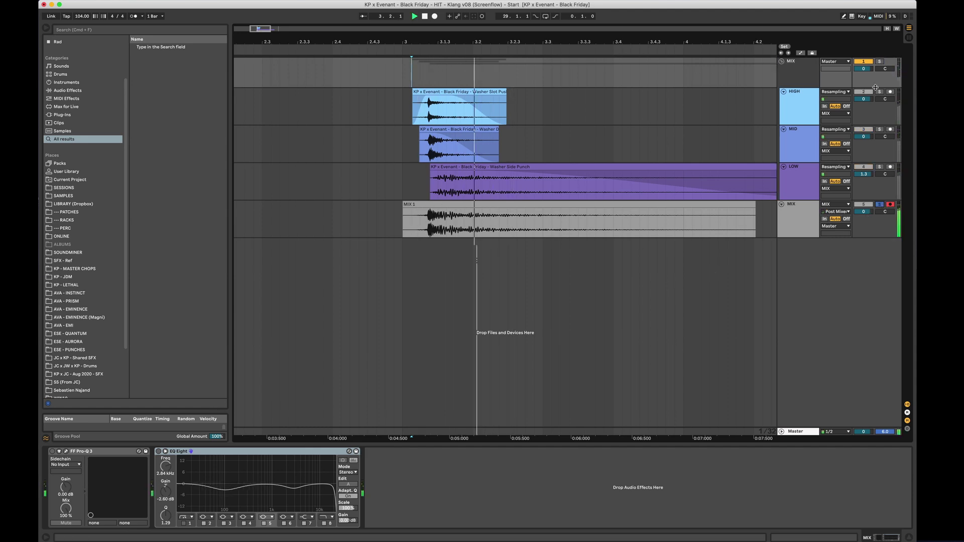
# - Enable the FF Pro-Q 3 dynamic EQ and the EQ Eight on the MIX group, auditioning with the Pro-Q 3 window open
pyautogui.click(799, 76)
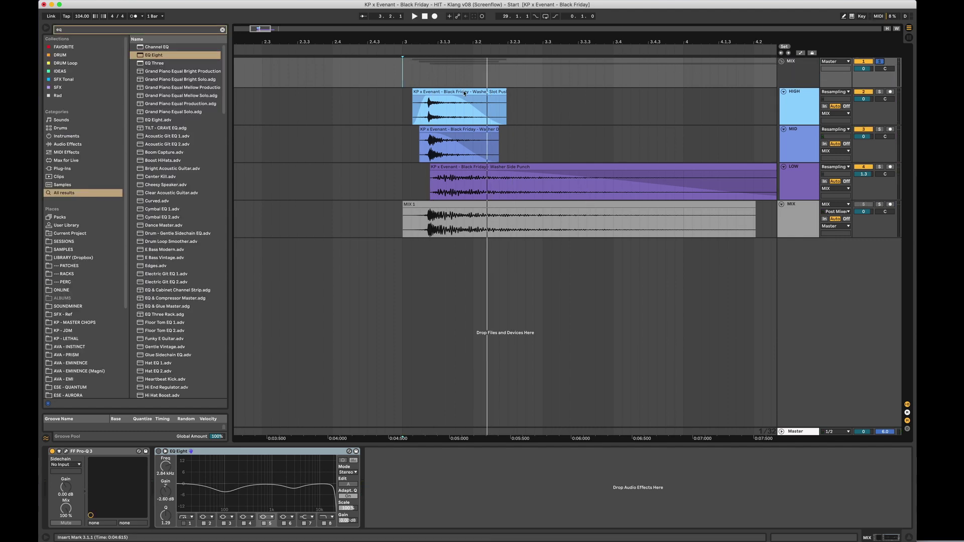
pyautogui.click(65, 453)
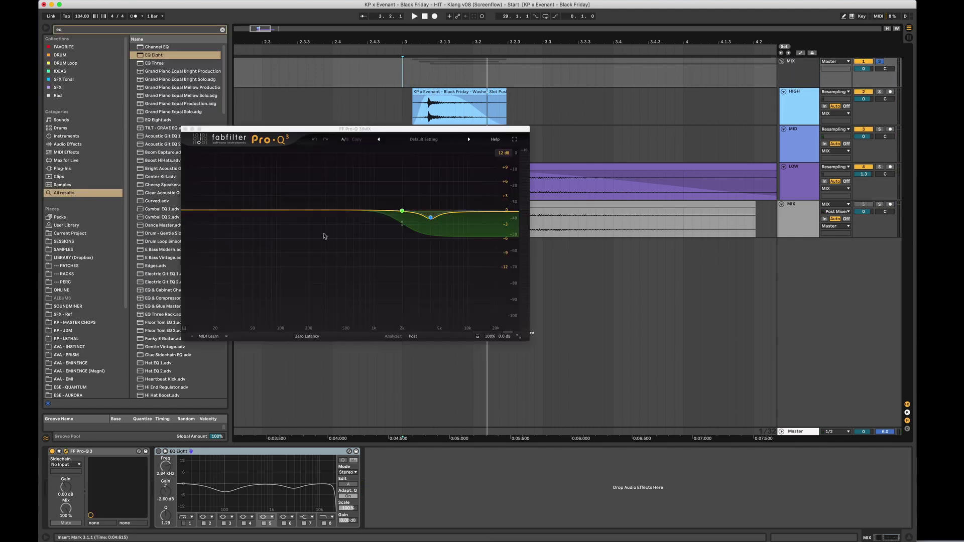
pyautogui.moveTo(438, 132); pyautogui.dragTo(651, 277)
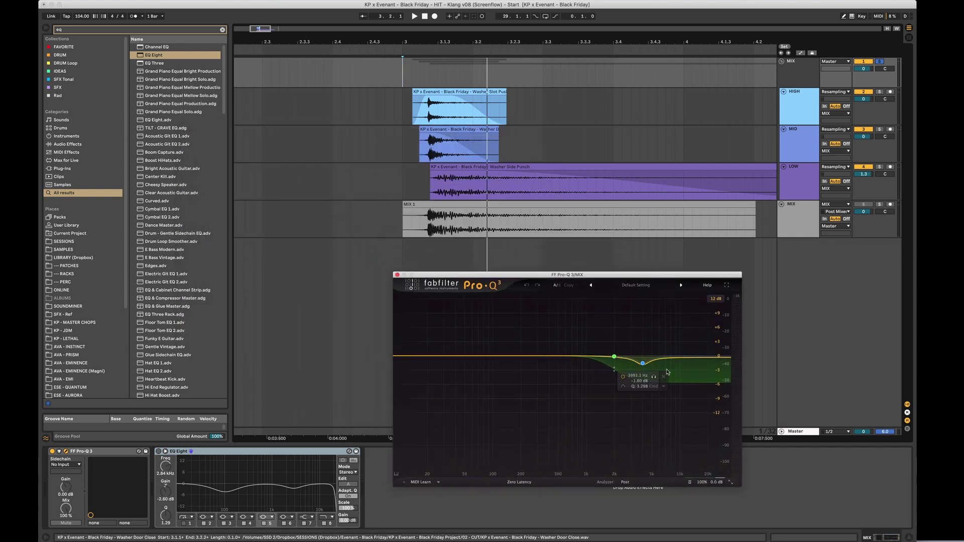
pyautogui.press('space')
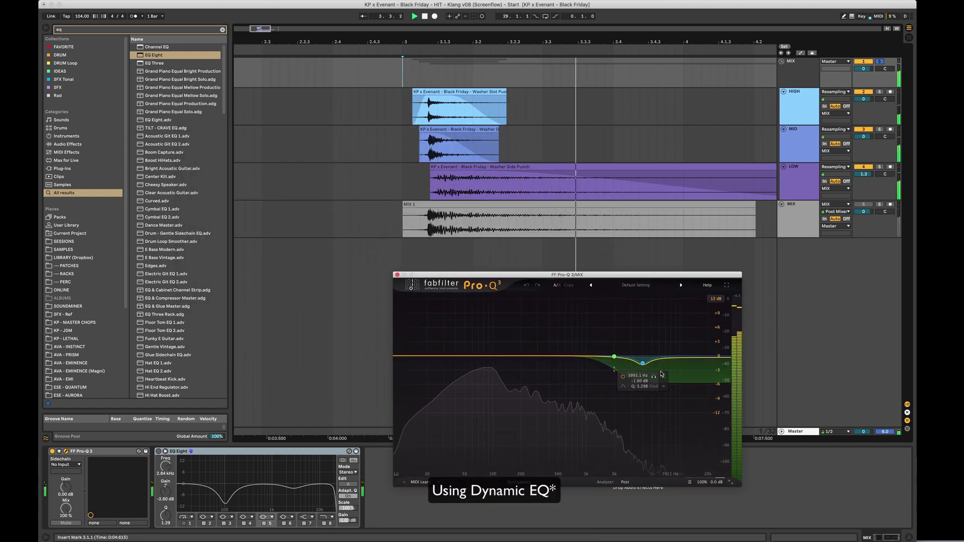
pyautogui.press('space')
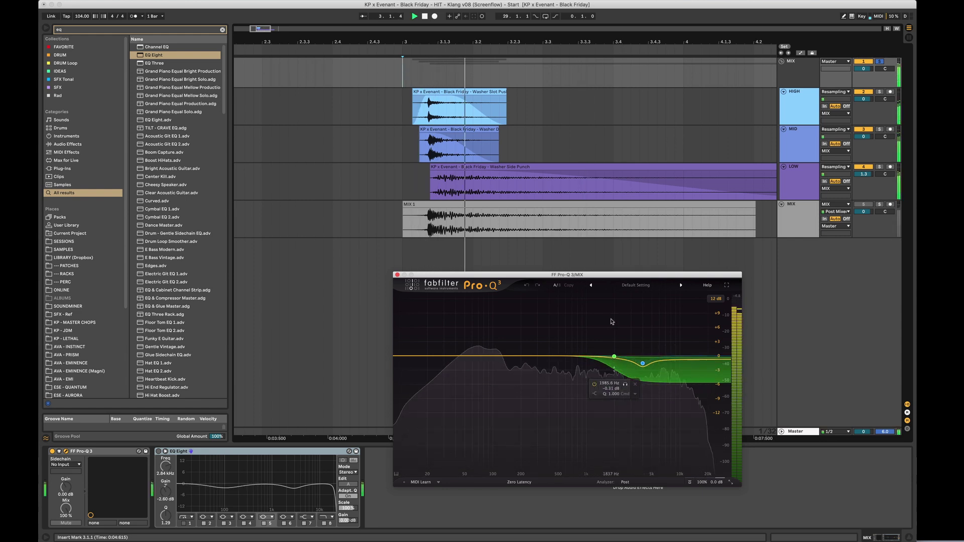
pyautogui.moveTo(577, 279); pyautogui.dragTo(611, 311)
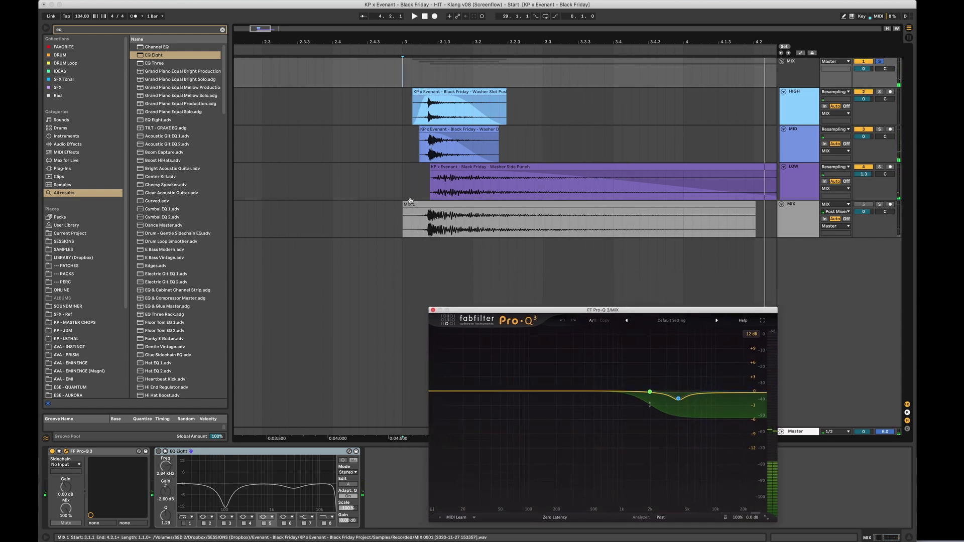
pyautogui.click(159, 451)
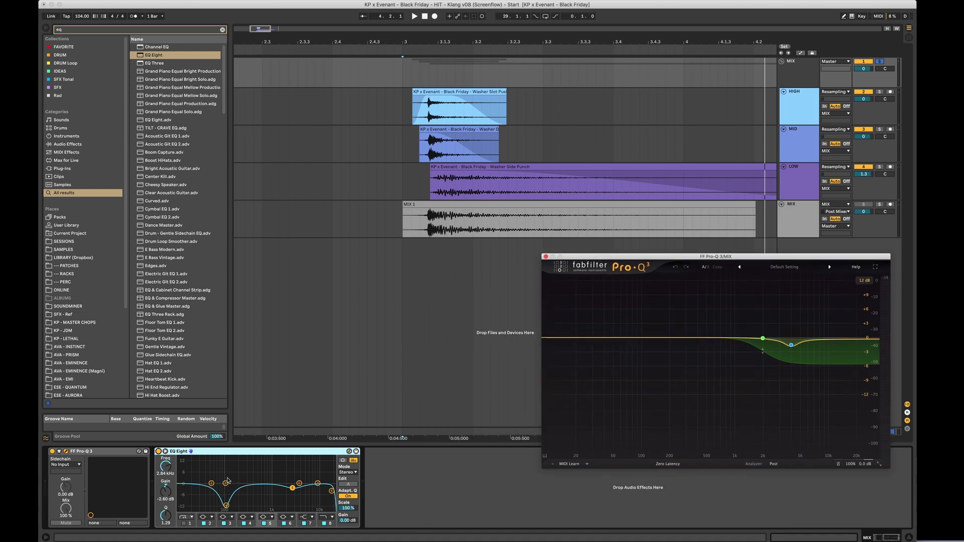
pyautogui.press('space')
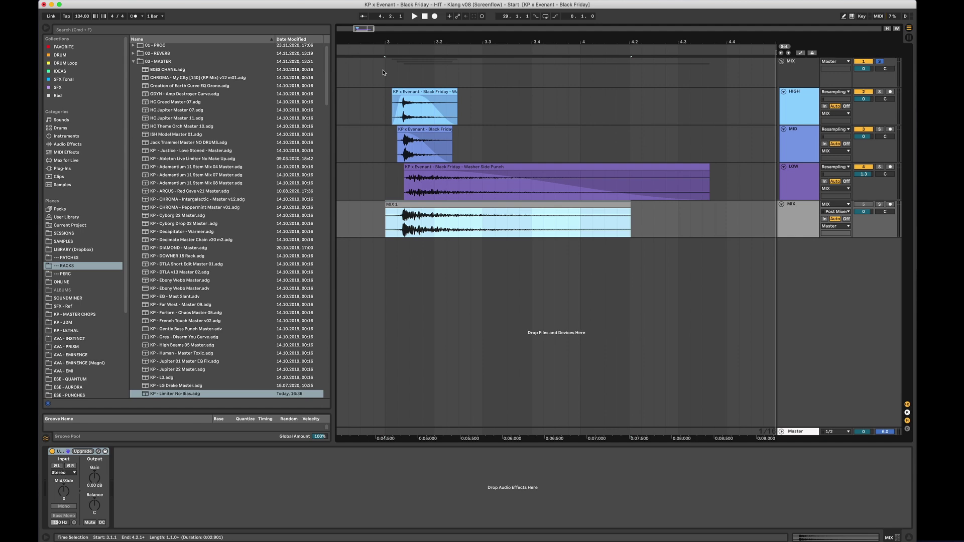
# - Find the KP - Limiter No-Bias rack, add it after the MIX group's EQ Eight, and raise its Gain macro to 77 during playback
pyautogui.press('super+f')
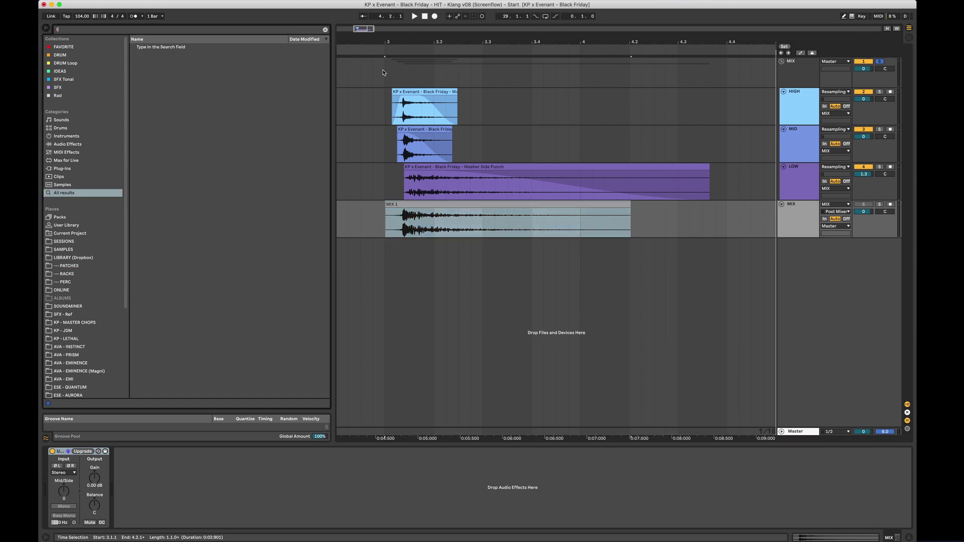
pyautogui.write('limi')
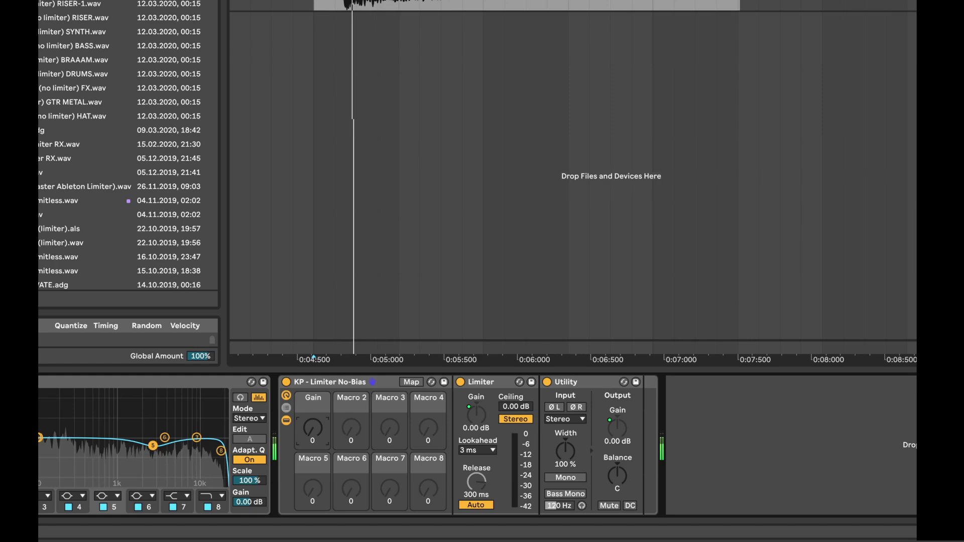
pyautogui.moveTo(315, 426); pyautogui.dragTo(314, 415)
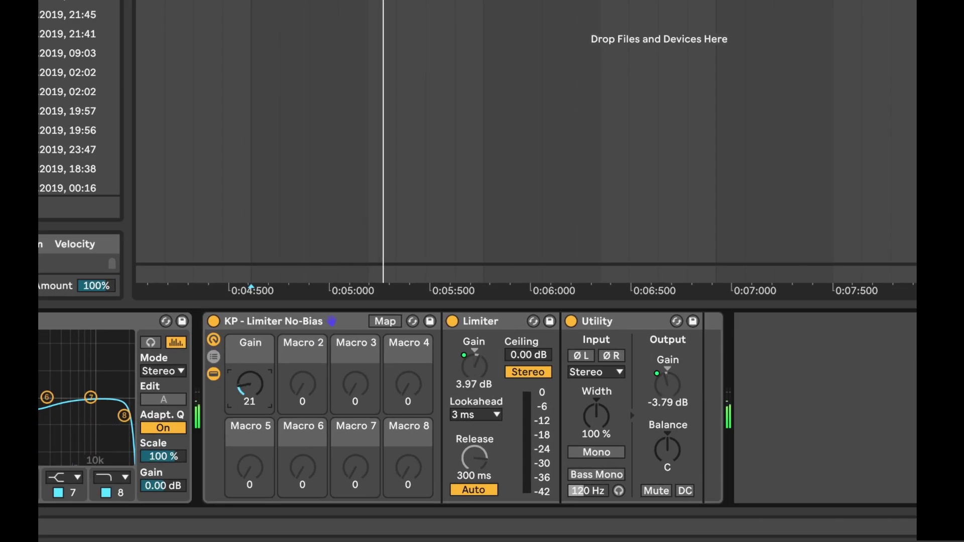
pyautogui.moveTo(250, 385)
pyautogui.mouseDown()
pyautogui.moveTo(250, 370)
pyautogui.moveTo(250, 396)
pyautogui.mouseUp()
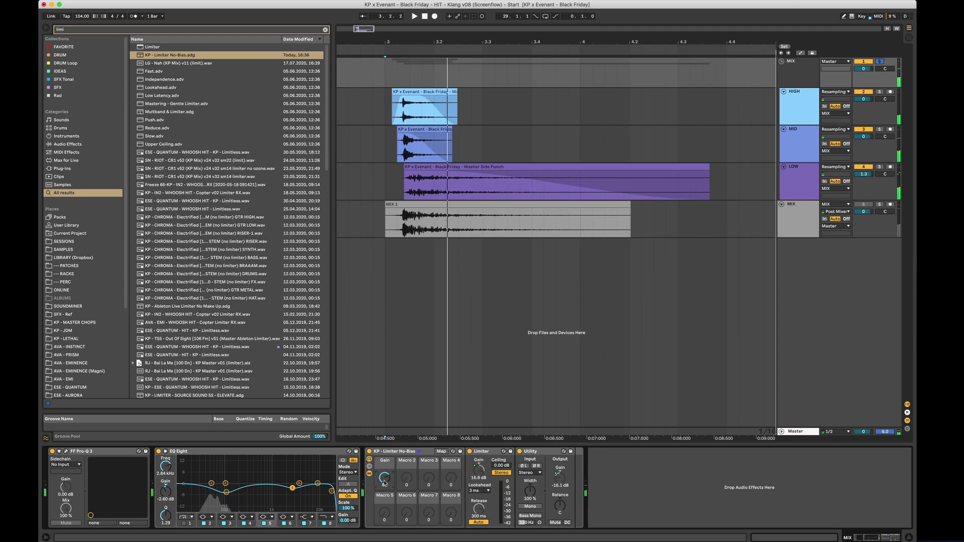
pyautogui.press('space')
pyautogui.press('space')
pyautogui.press('space')
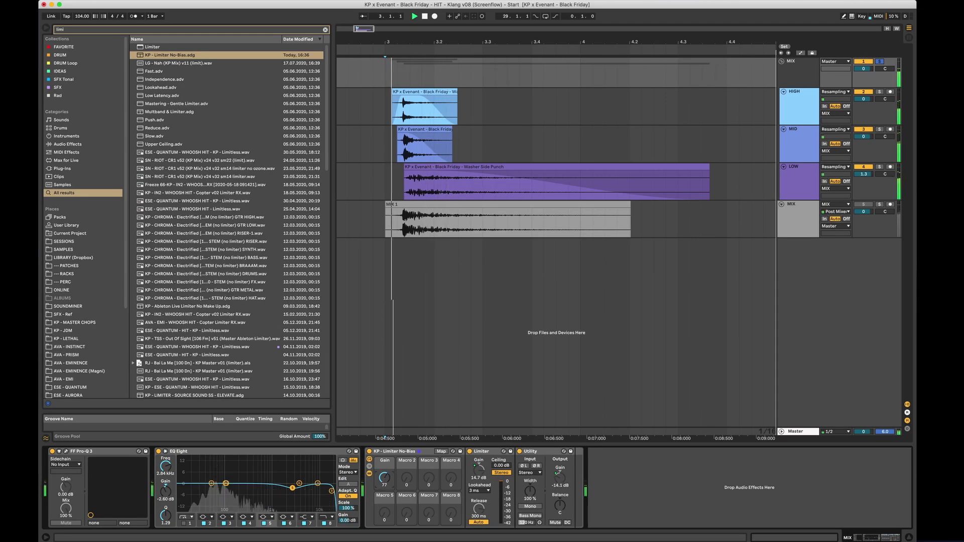
# - Lower the KP - Limiter No-Bias rack's Gain macro to 50 while repeatedly replaying the hit
pyautogui.press('space')
pyautogui.moveTo(381, 482); pyautogui.dragTo(382, 515)
pyautogui.press('space')
pyautogui.press('space')
pyautogui.press('space')
pyautogui.press('space')
pyautogui.press('space')
pyautogui.press('space')
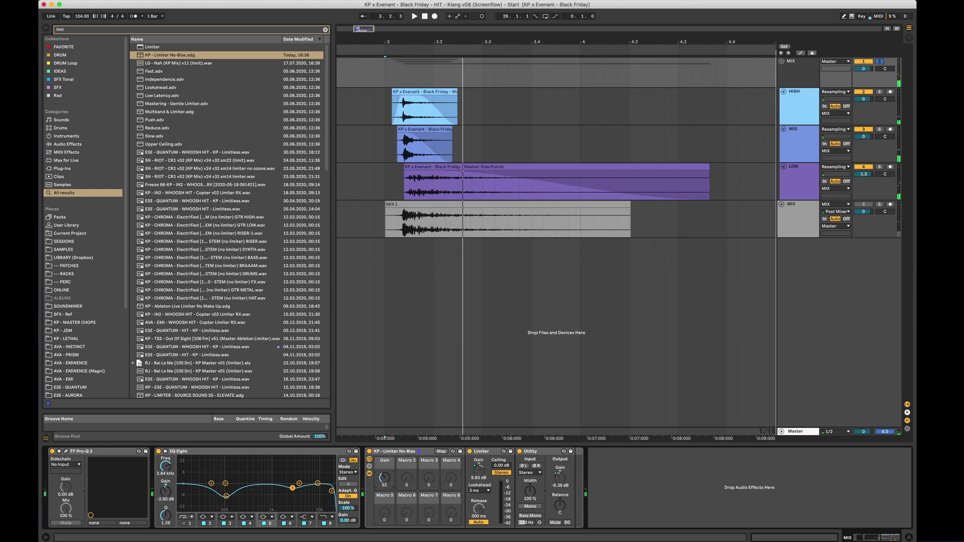
pyautogui.press('space')
pyautogui.moveTo(384, 478); pyautogui.dragTo(384, 479)
pyautogui.press('space')
pyautogui.press('space')
pyautogui.press('space')
pyautogui.press('space')
pyautogui.press('space')
pyautogui.press('space')
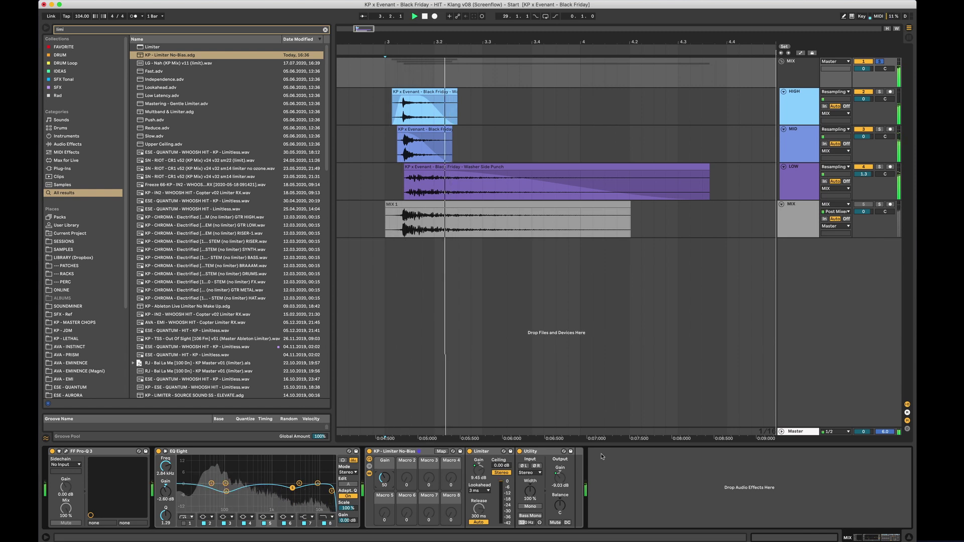
# - Bypass the Utility in the KP - Limiter No-Bias rack and compare the MIX group with the soloed recorded MIX track
pyautogui.press('space')
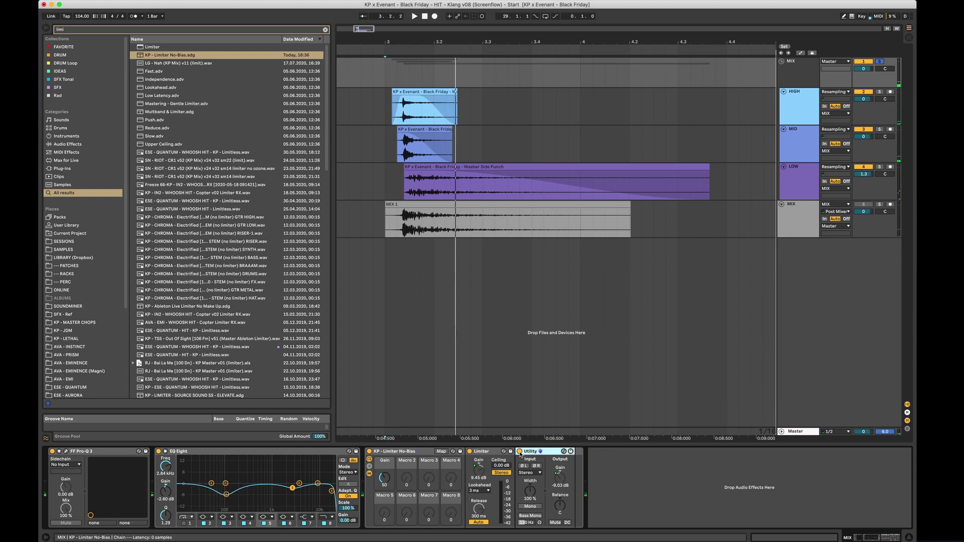
pyautogui.click(519, 452)
pyautogui.press('space')
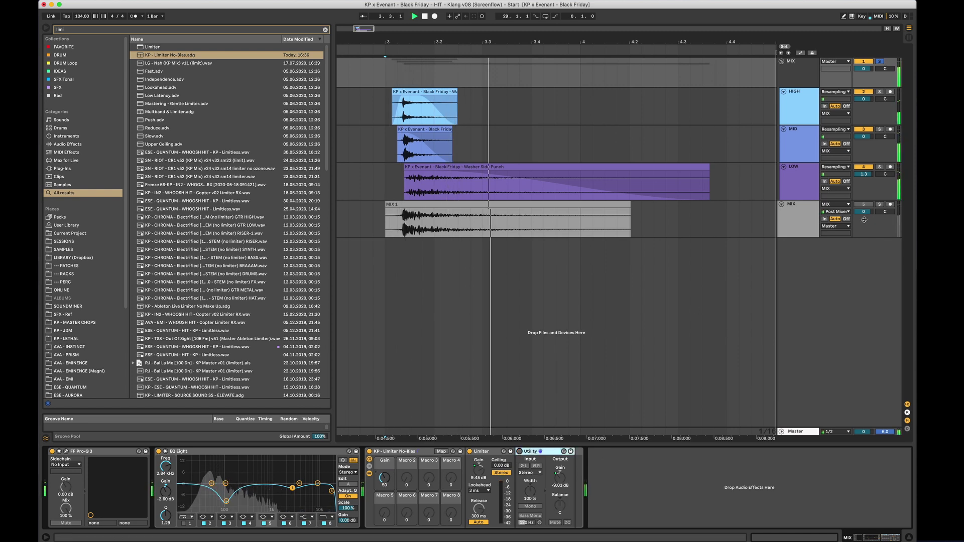
pyautogui.click(879, 206)
pyautogui.press('space')
pyautogui.press('space')
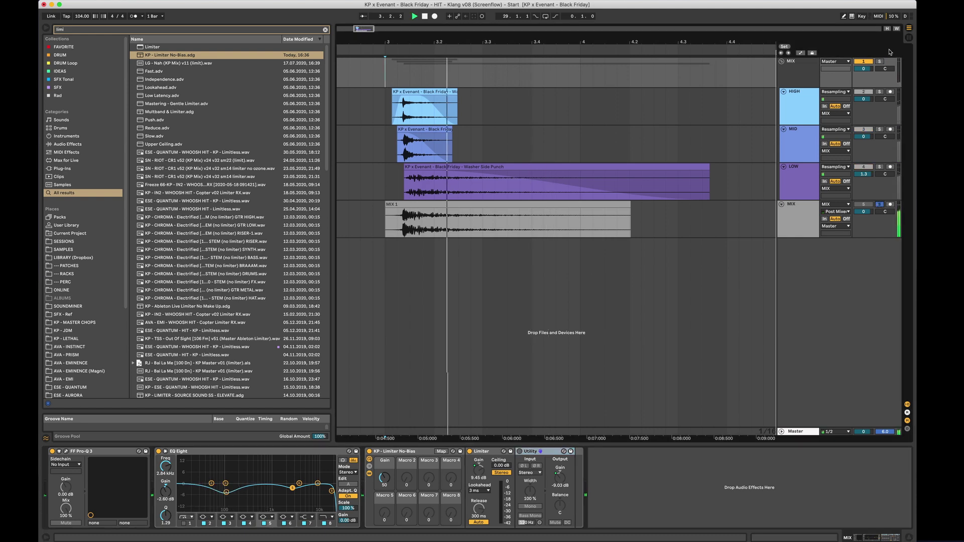
pyautogui.press('space')
pyautogui.press('space')
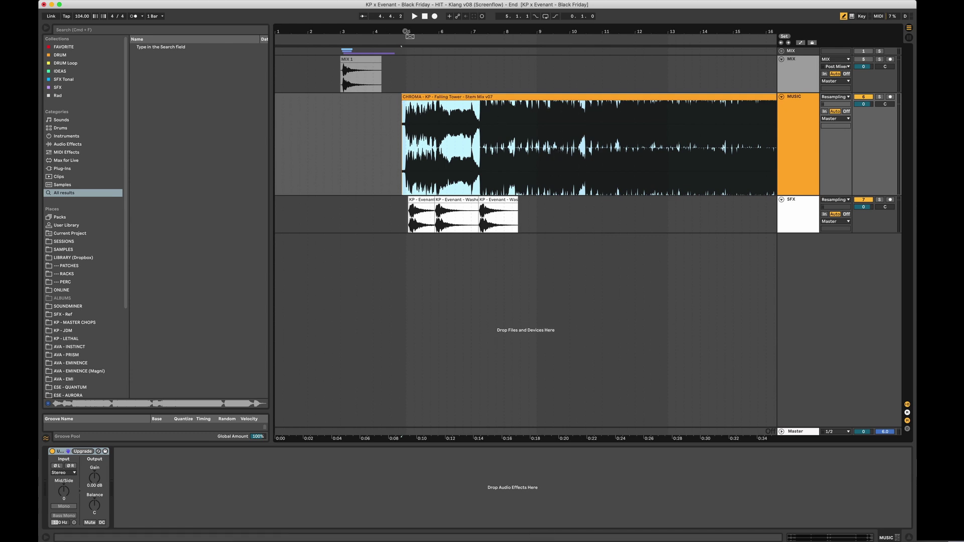
# - Zoom in on the three Washer Hit clips on the SFX track and audition them against the CHROMA Falling Tower music
pyautogui.moveTo(407, 33); pyautogui.dragTo(417, 208)
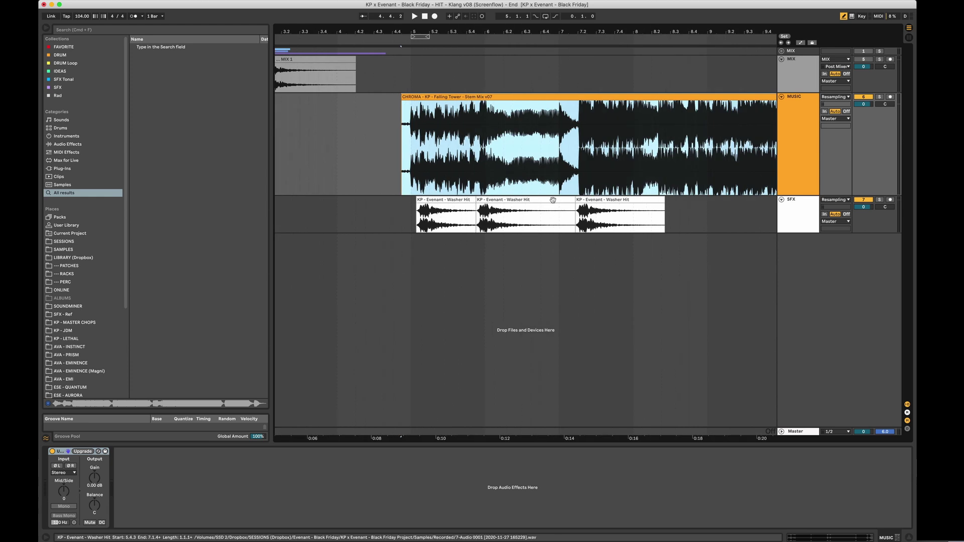
pyautogui.click(880, 99)
pyautogui.press('space')
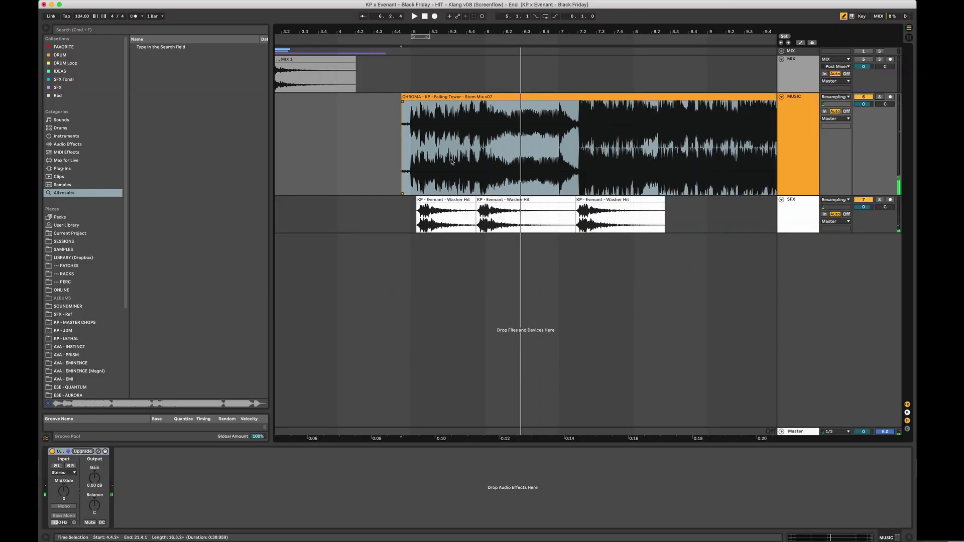
pyautogui.press('space')
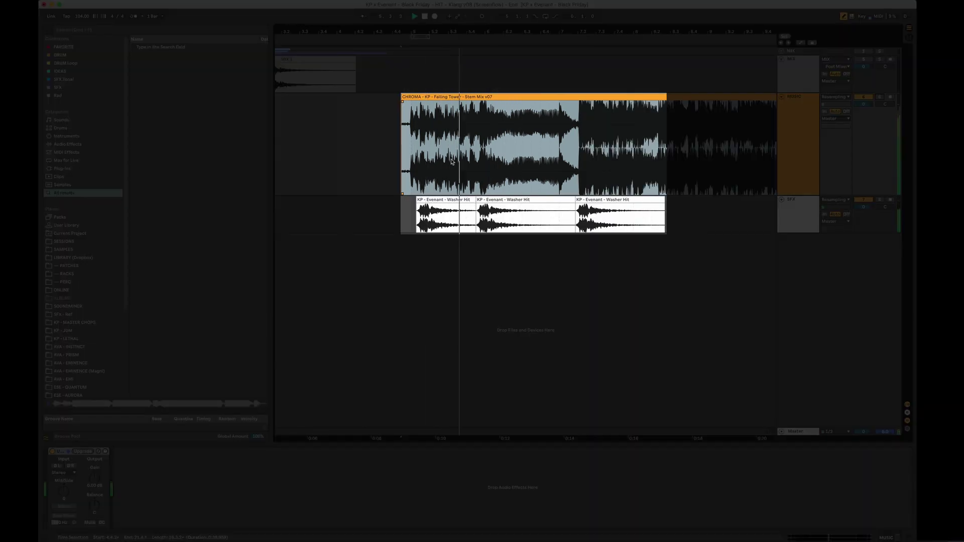